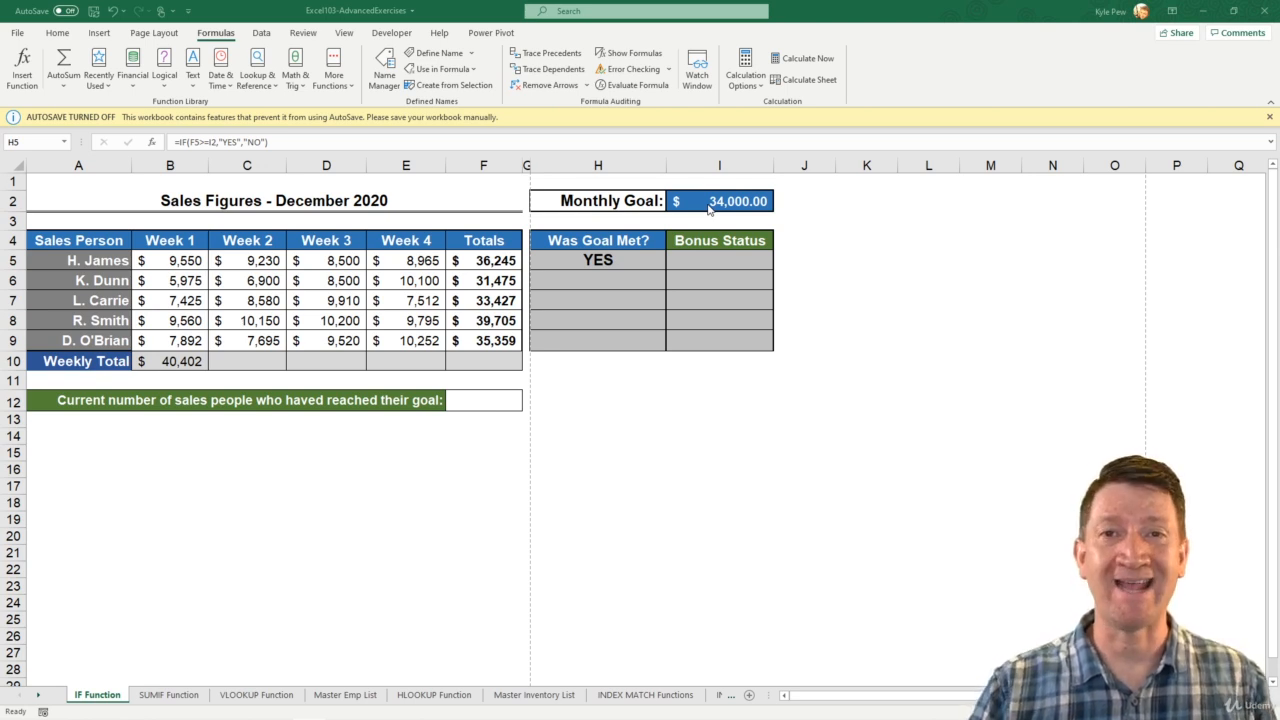
# Review the IF formula in H5 and copy it down through H9.
pyautogui.click(577, 262)
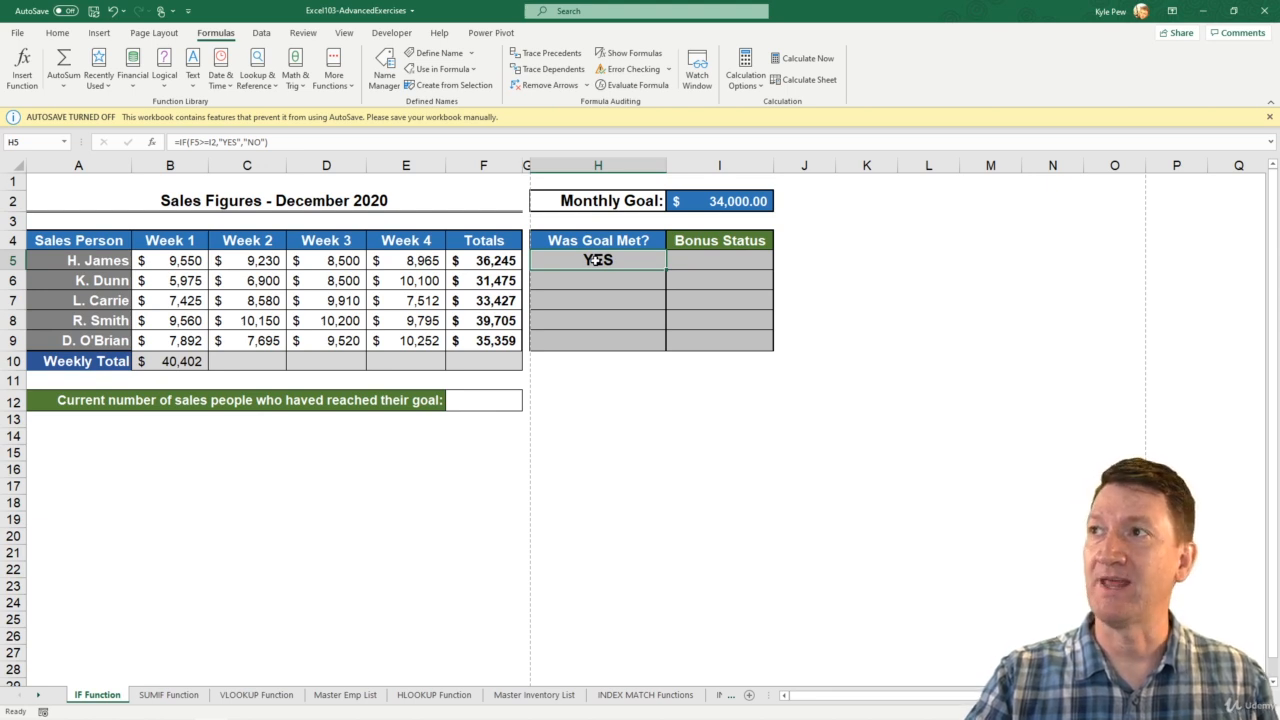
pyautogui.press('F2')
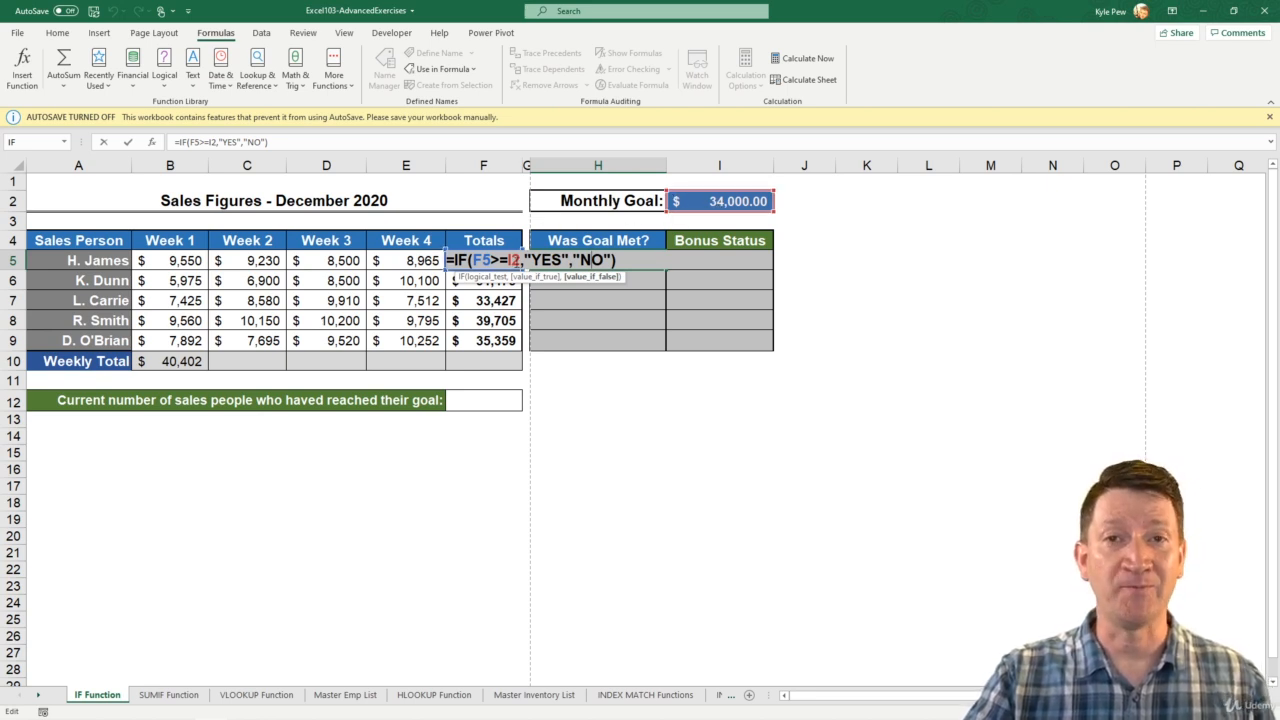
pyautogui.press('Return')
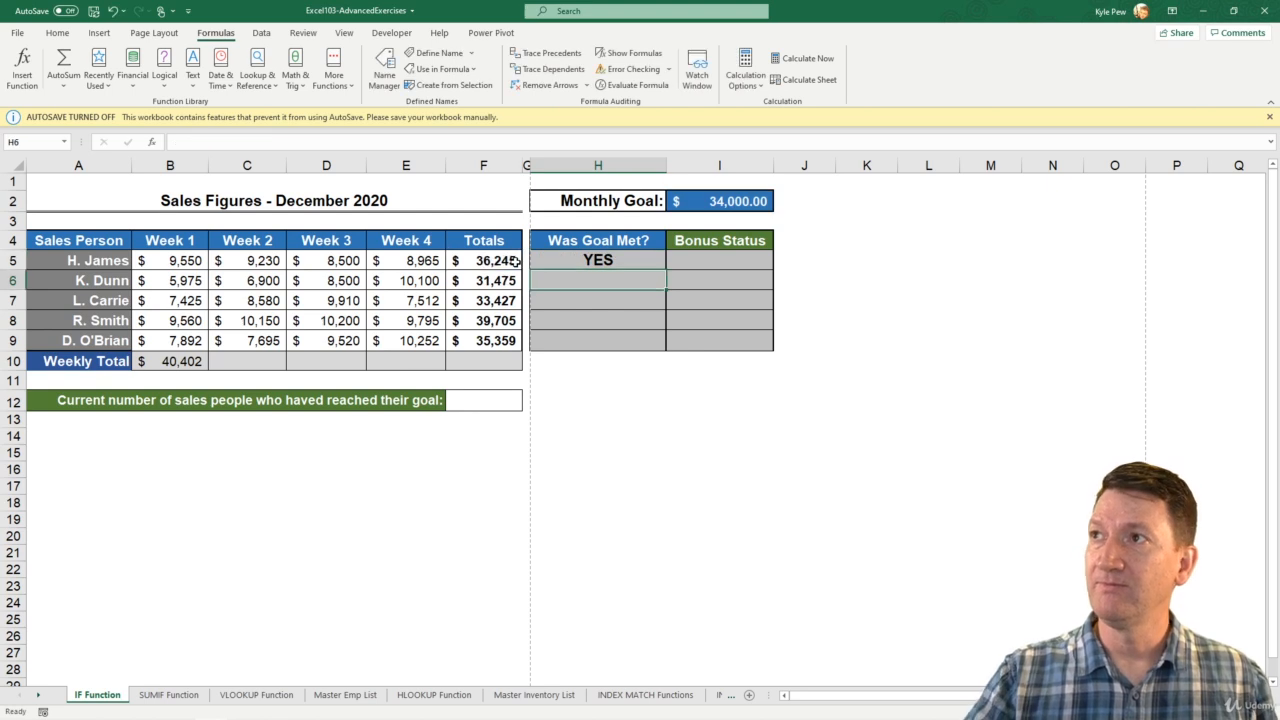
pyautogui.click(600, 262)
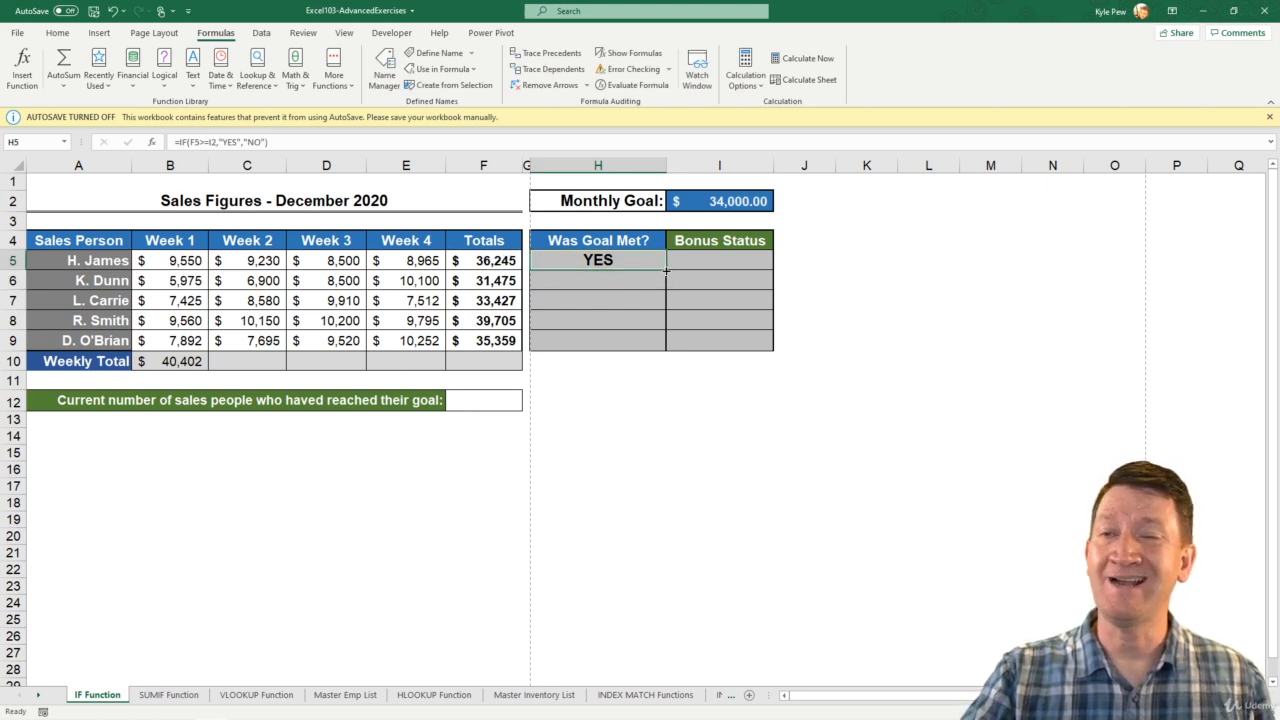
pyautogui.moveTo(666, 270); pyautogui.dragTo(646, 346)
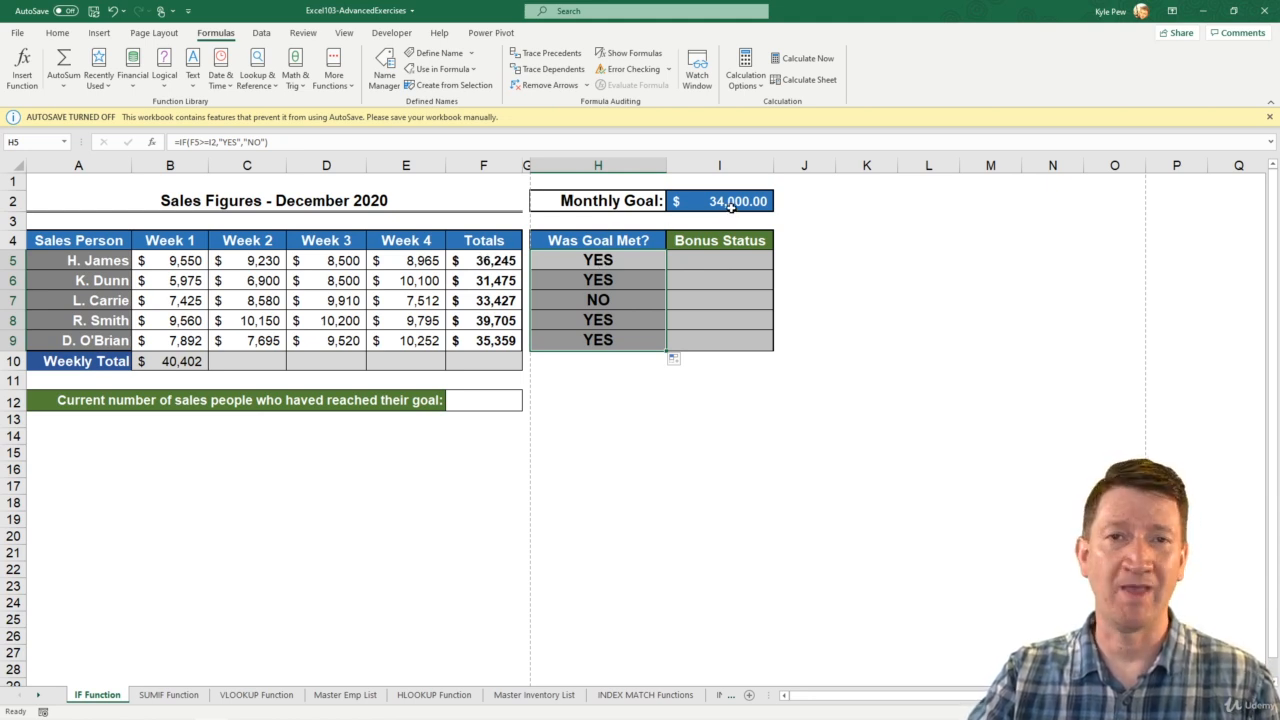
# Examine which cells the copied IF formulas in H6, H7 and H8 reference for the total and the goal.
pyautogui.click(580, 281)
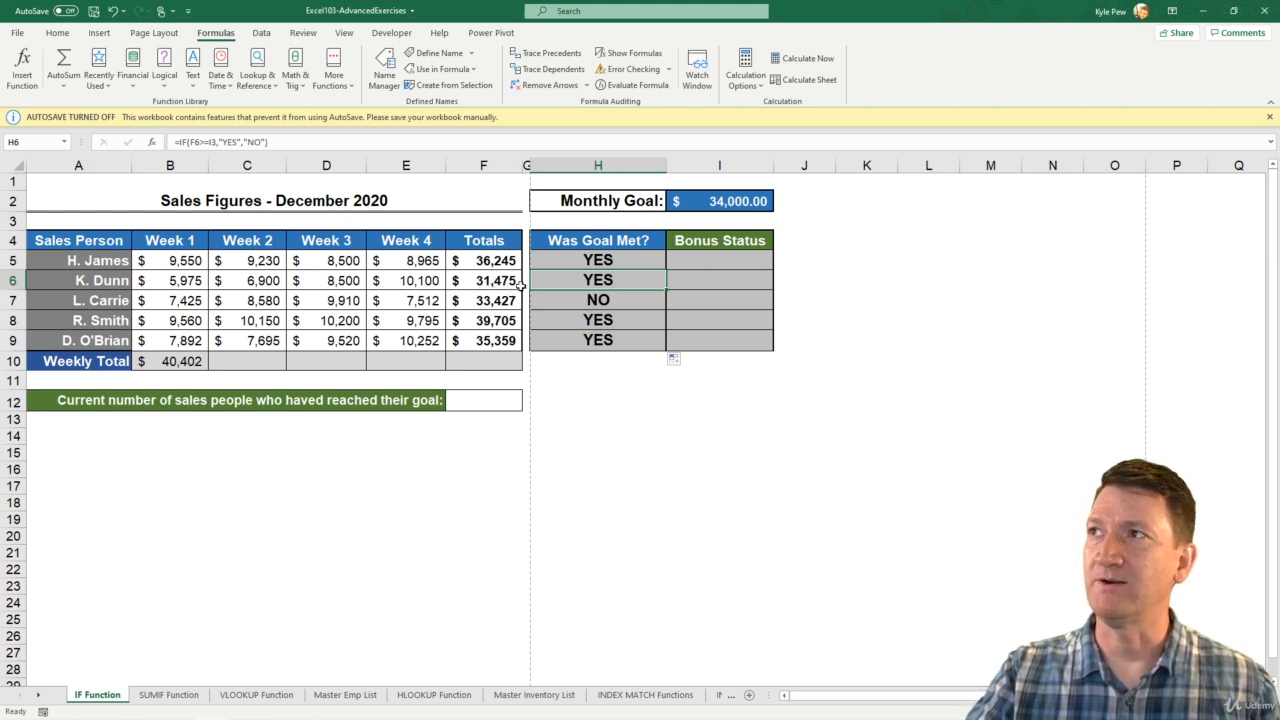
pyautogui.doubleClick(611, 283)
pyautogui.doubleClick(481, 280)
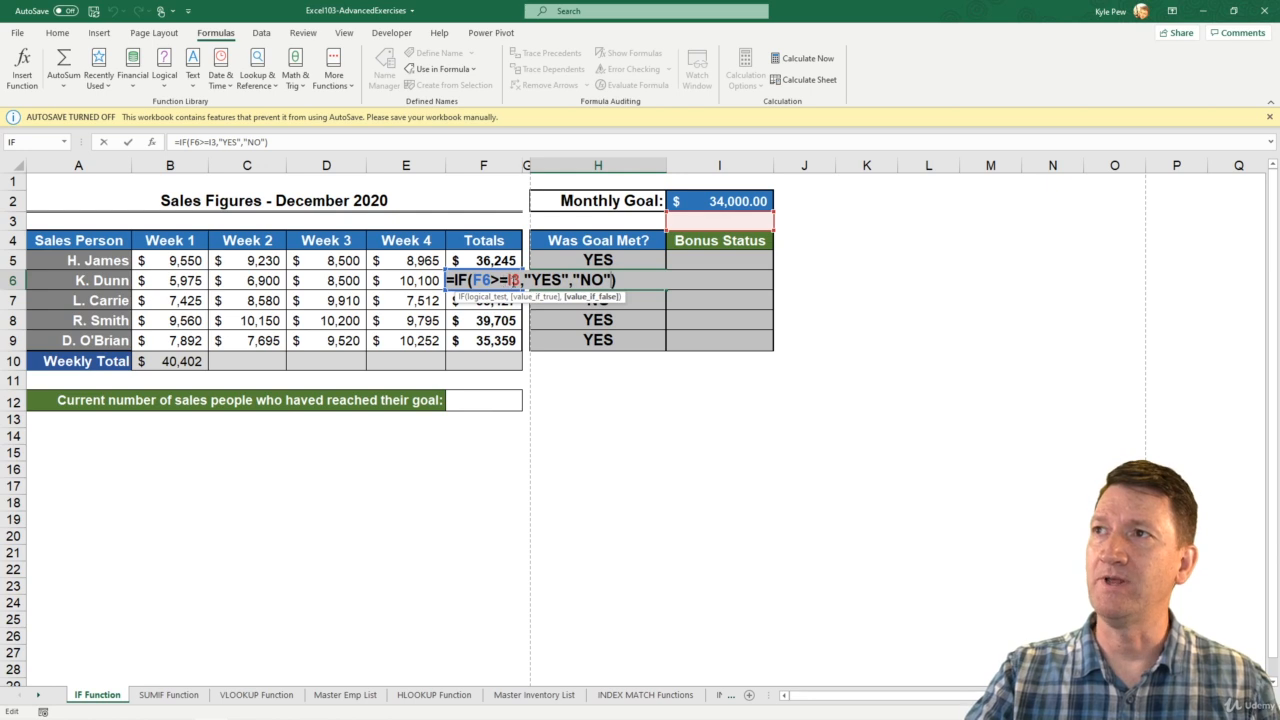
pyautogui.doubleClick(513, 280)
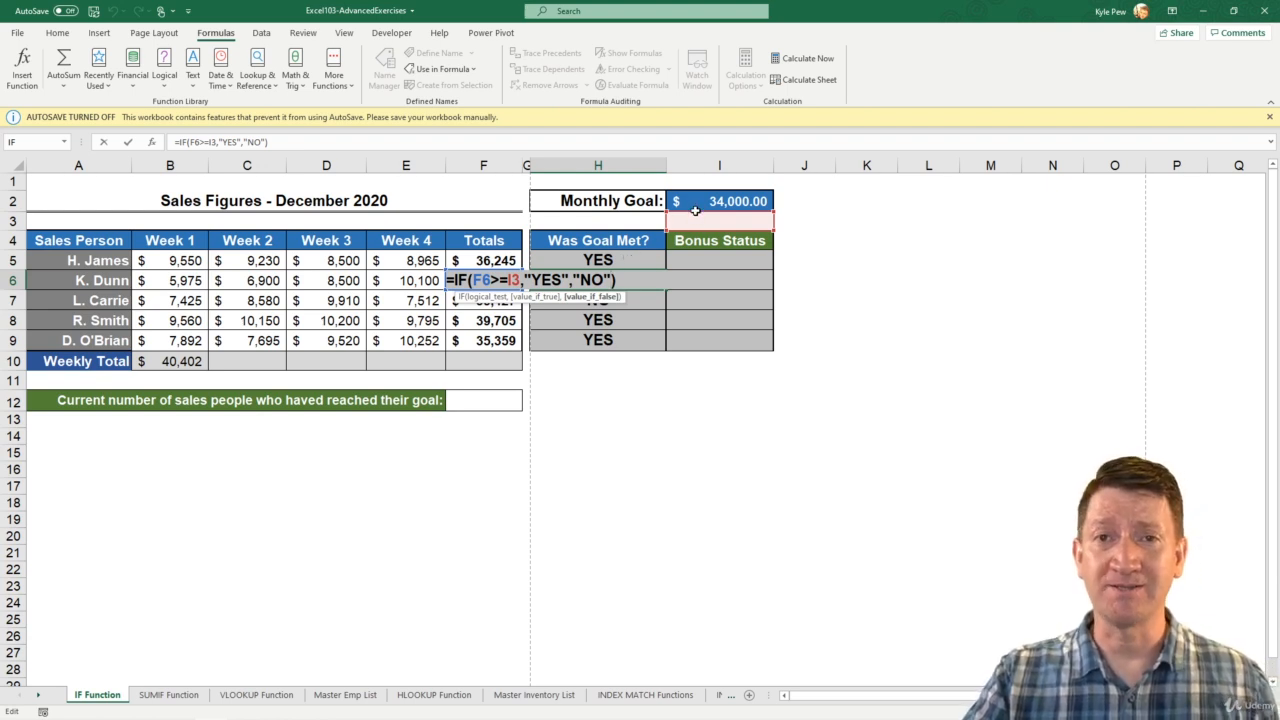
pyautogui.press('Return')
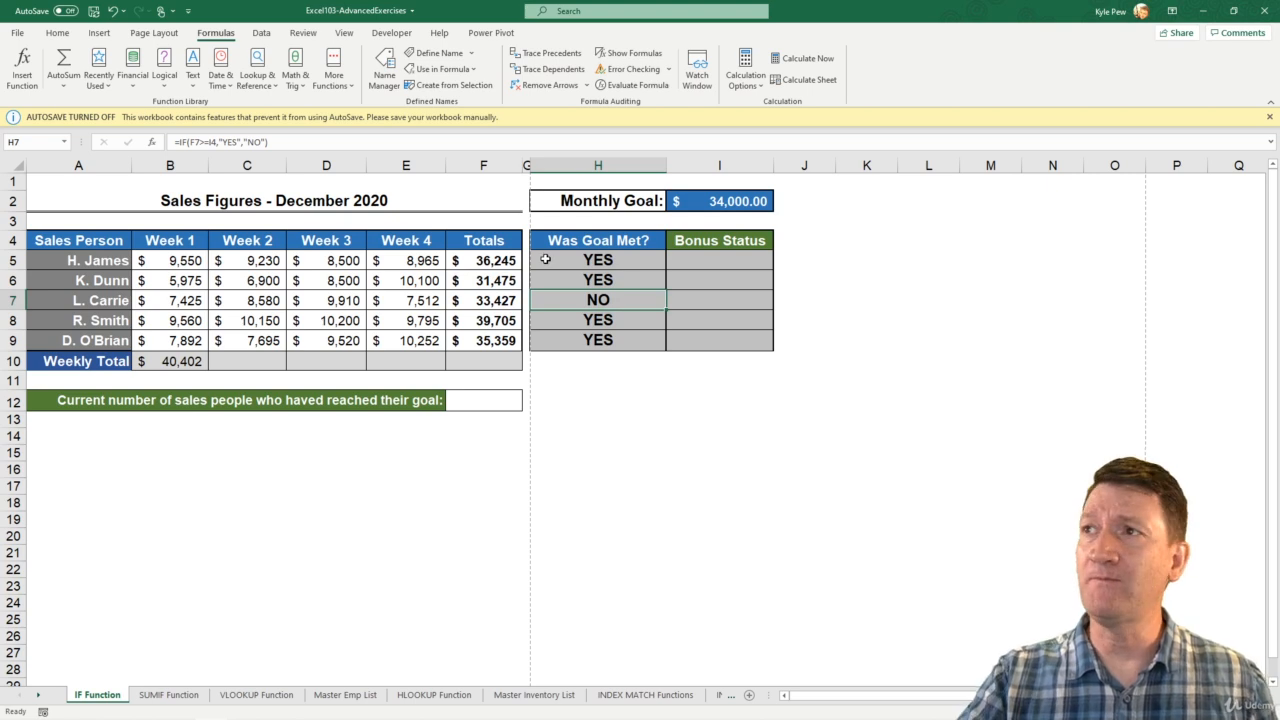
pyautogui.doubleClick(573, 300)
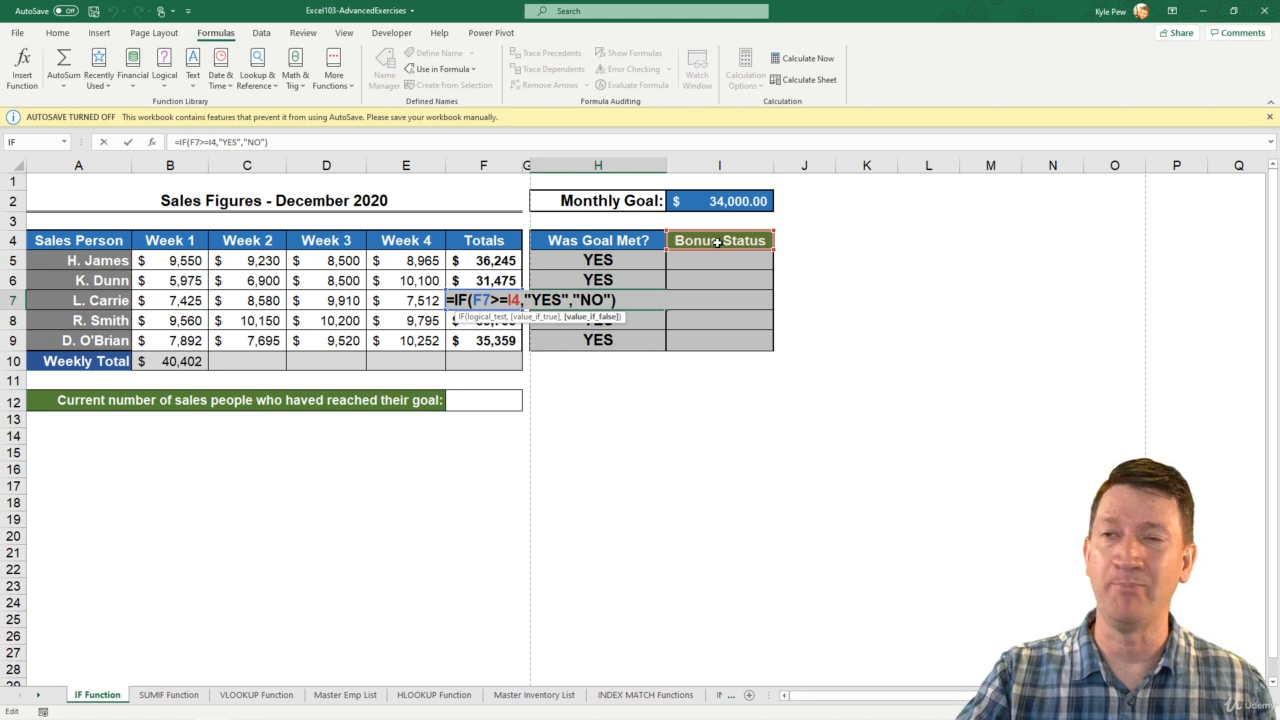
pyautogui.press('Return')
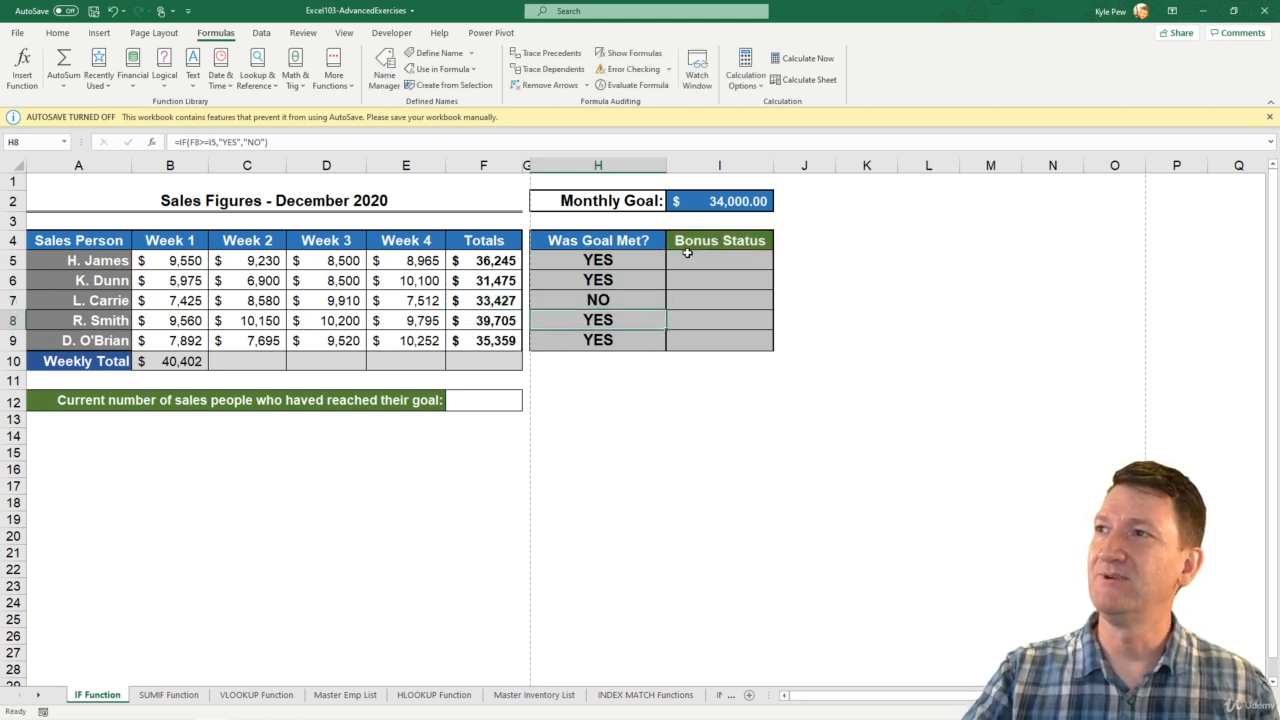
pyautogui.doubleClick(621, 318)
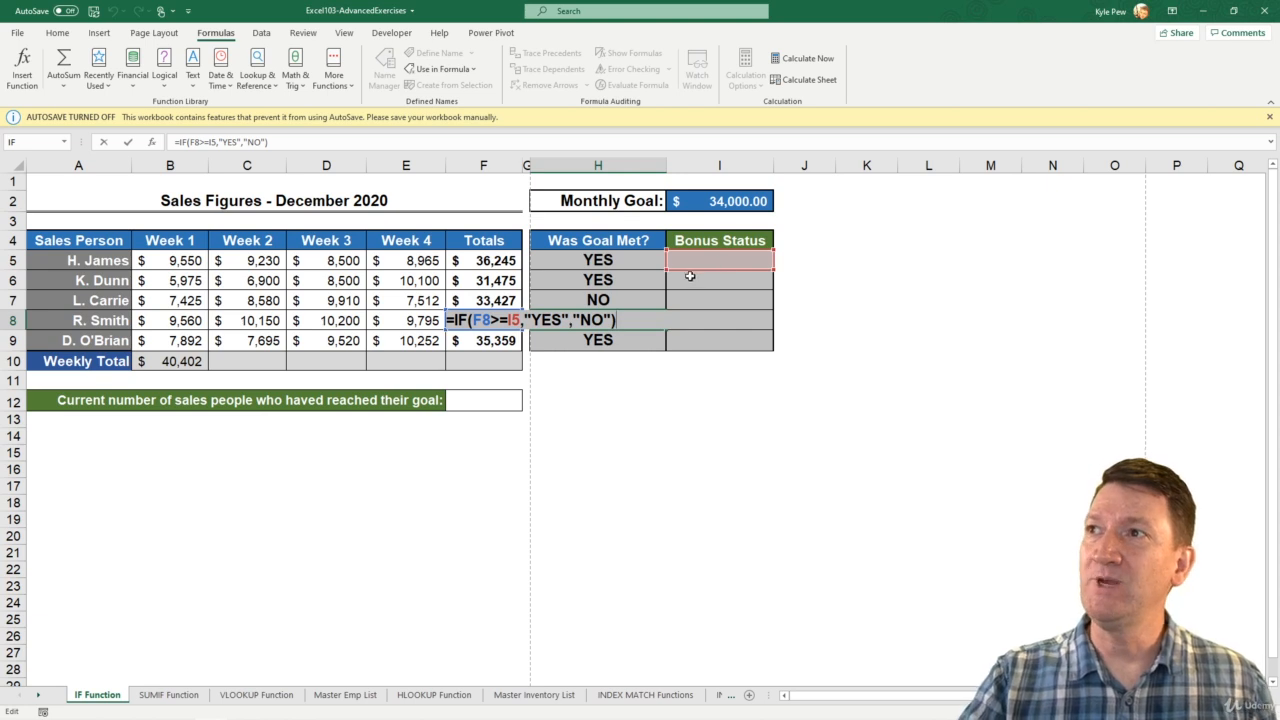
pyautogui.press('Return')
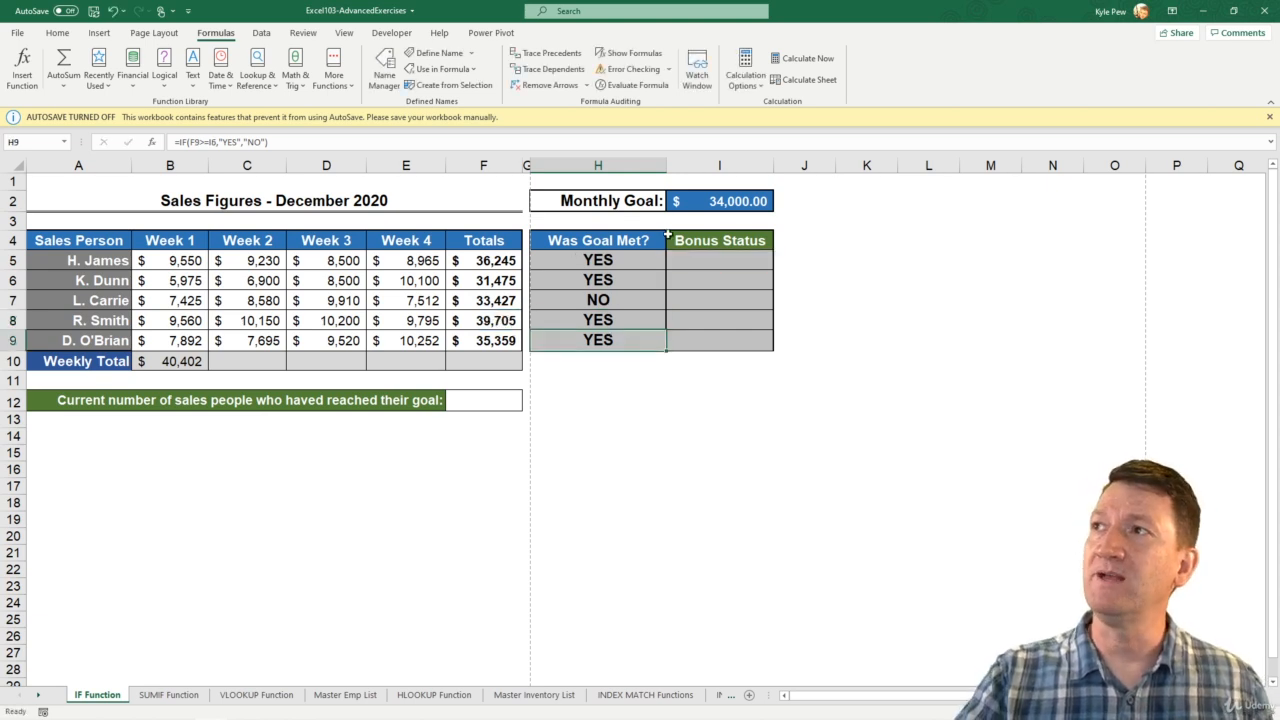
# Make the I2 reference in H5's IF formula absolute as $I$2 and copy the formula down through H9.
pyautogui.click(714, 201)
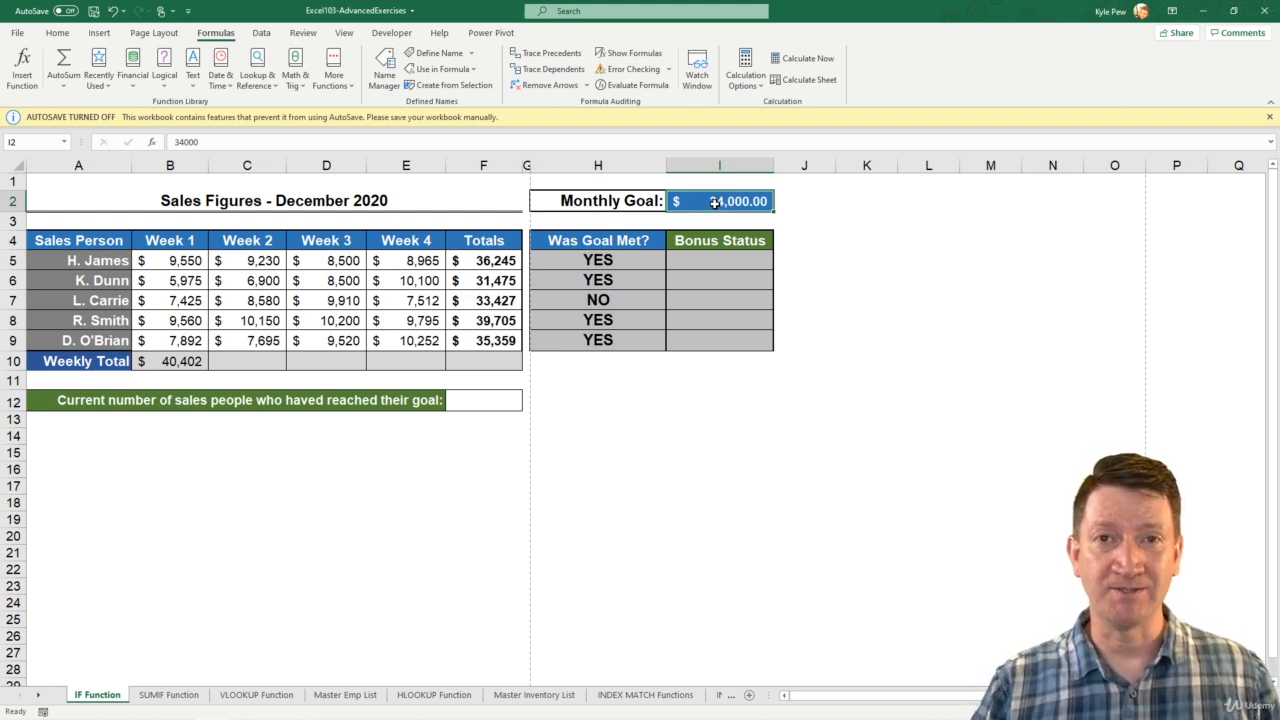
pyautogui.doubleClick(597, 266)
pyautogui.click(511, 261)
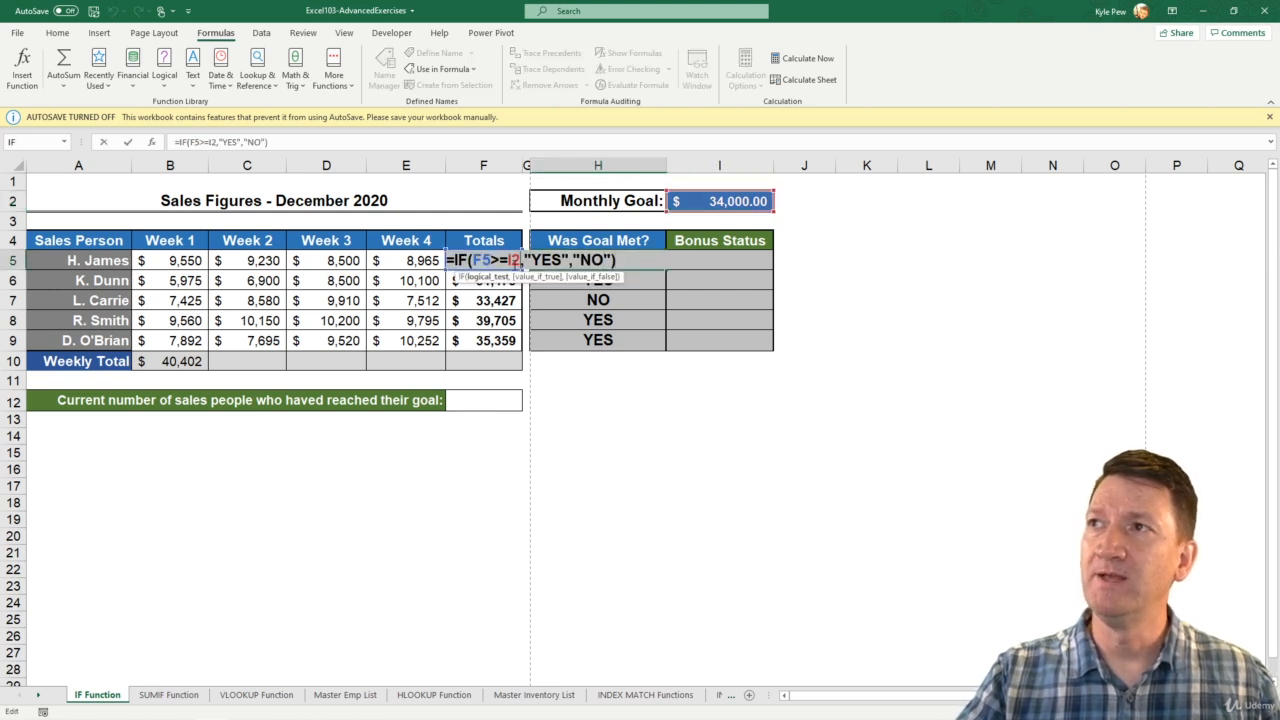
pyautogui.press('F4')
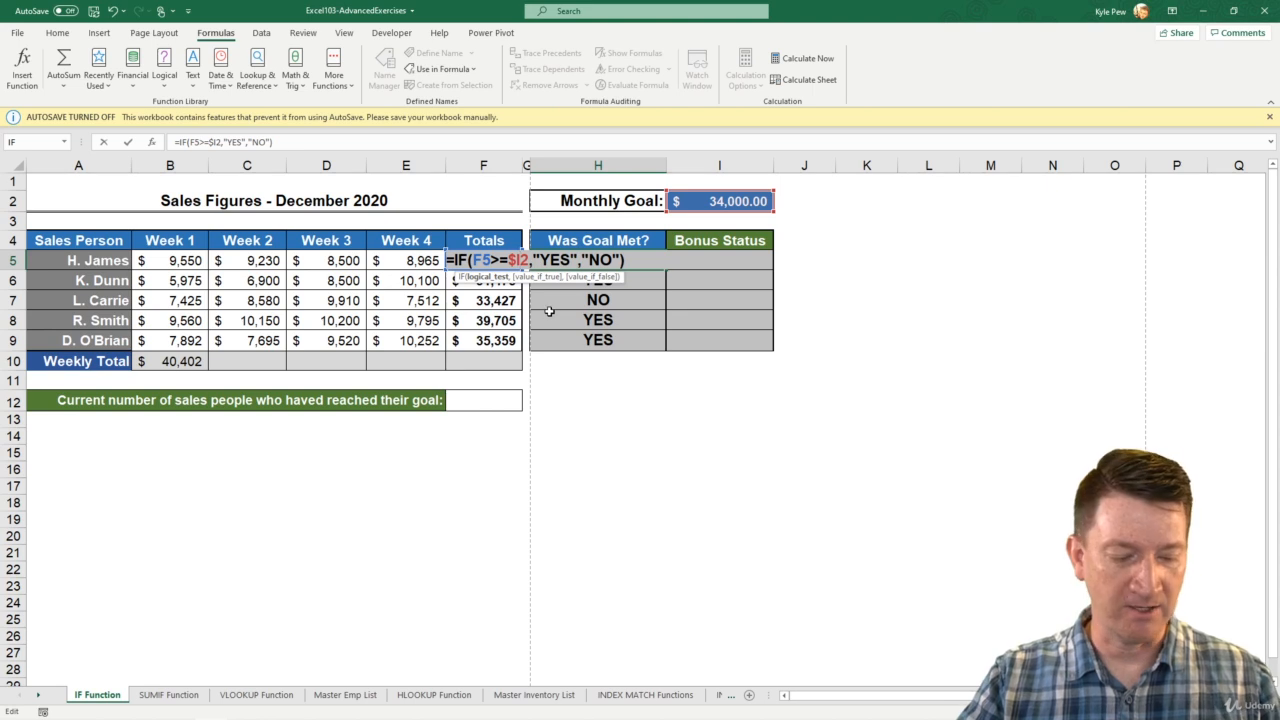
pyautogui.press('F4')
pyautogui.press('F4')
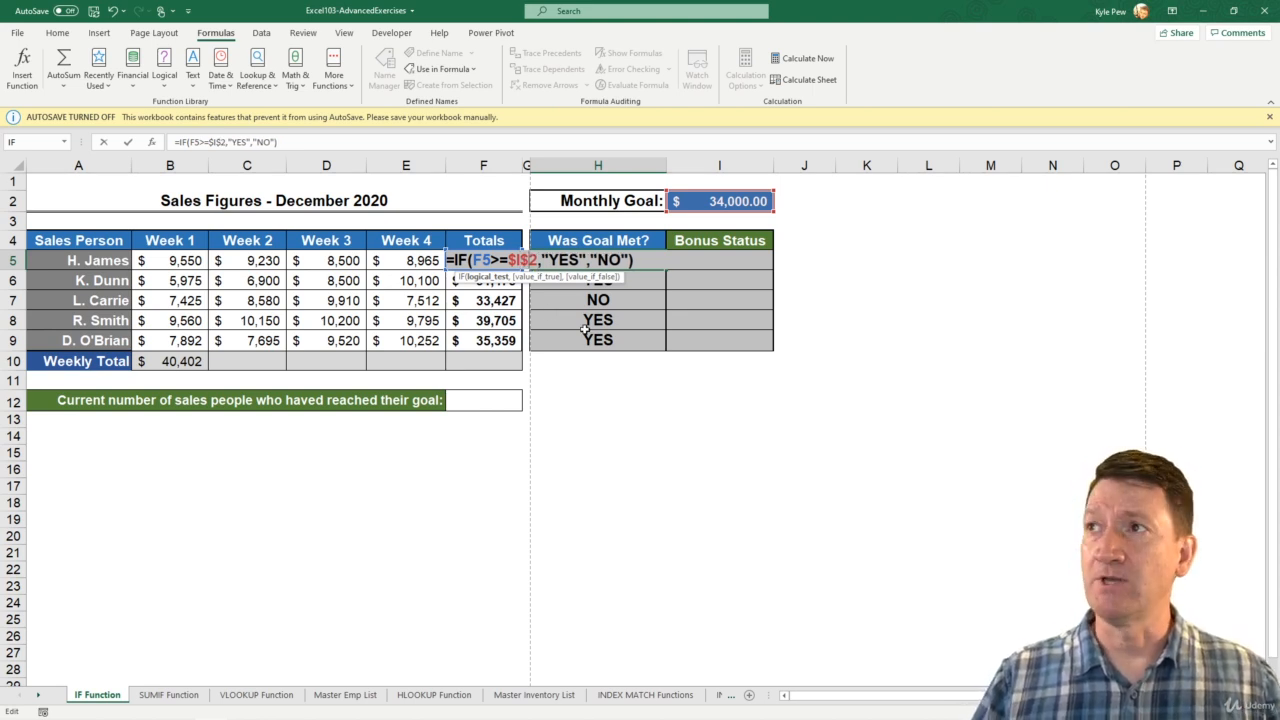
pyautogui.press('Return')
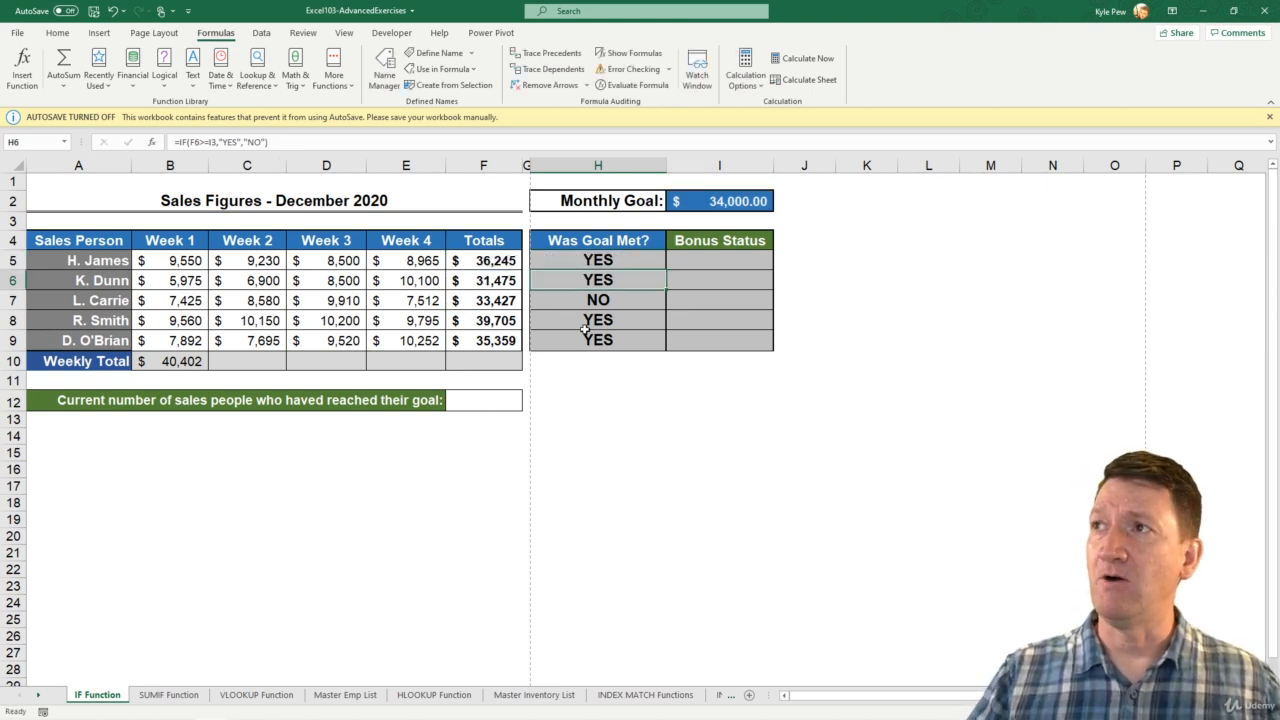
pyautogui.click(618, 260)
pyautogui.moveTo(665, 270); pyautogui.dragTo(662, 349)
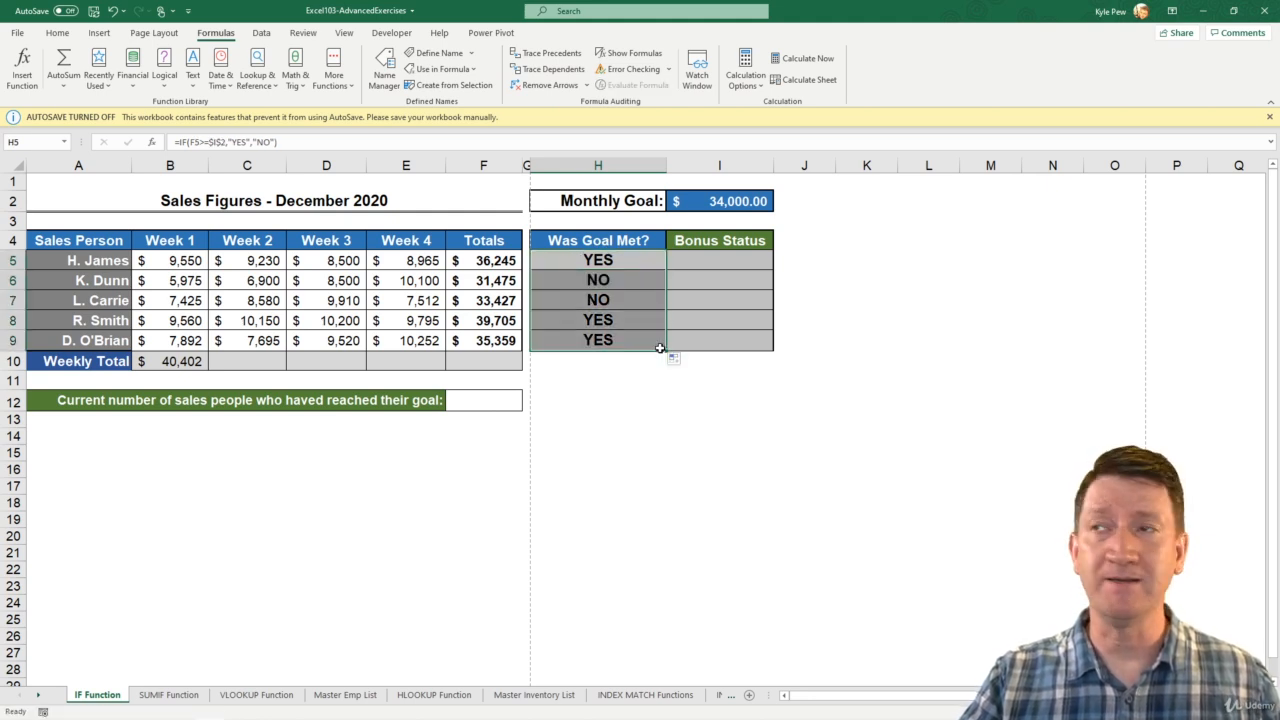
# Check the goal reference in the recopied IF formulas in H6, H7 and H8.
pyautogui.doubleClick(587, 283)
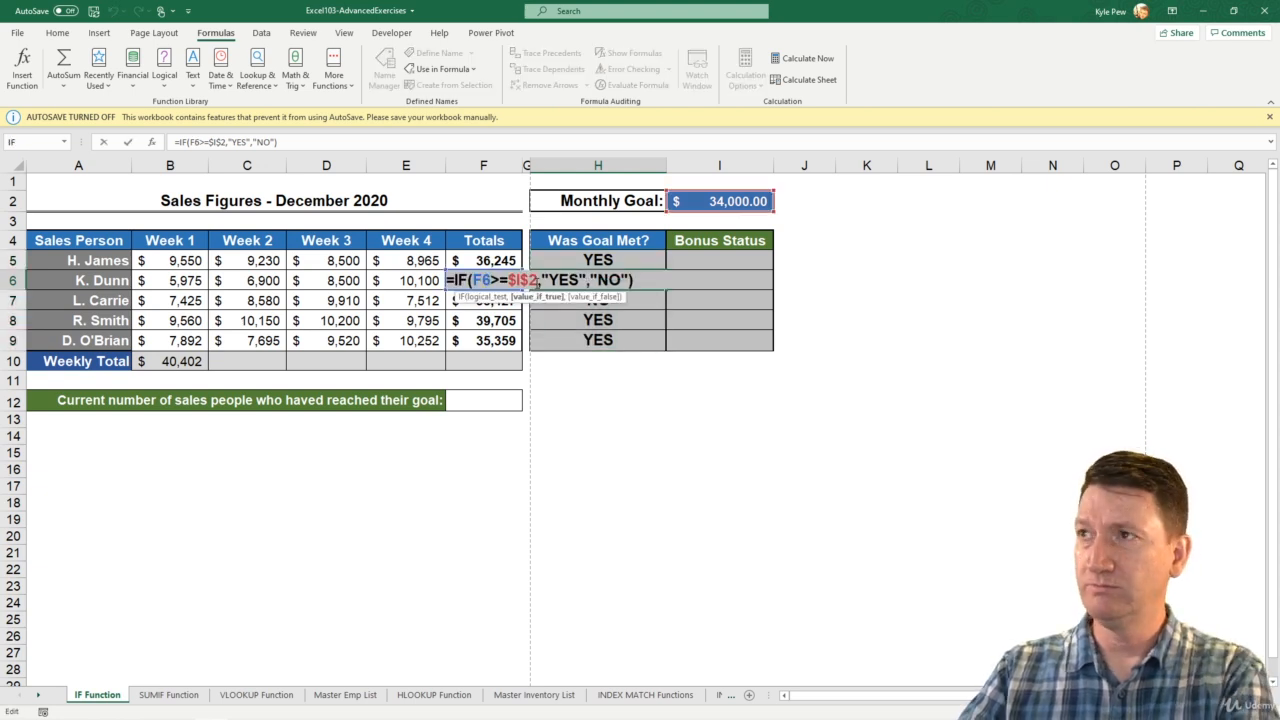
pyautogui.press('Escape')
pyautogui.doubleClick(560, 300)
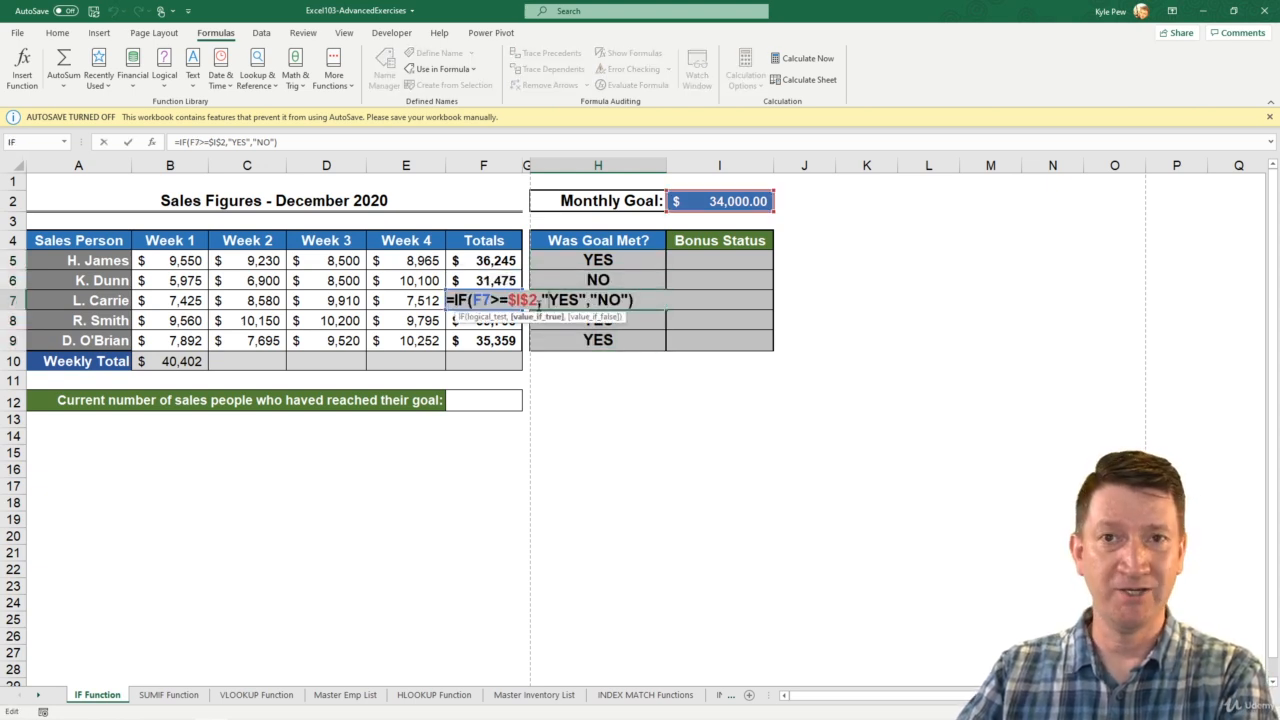
pyautogui.press('Escape')
pyautogui.doubleClick(561, 320)
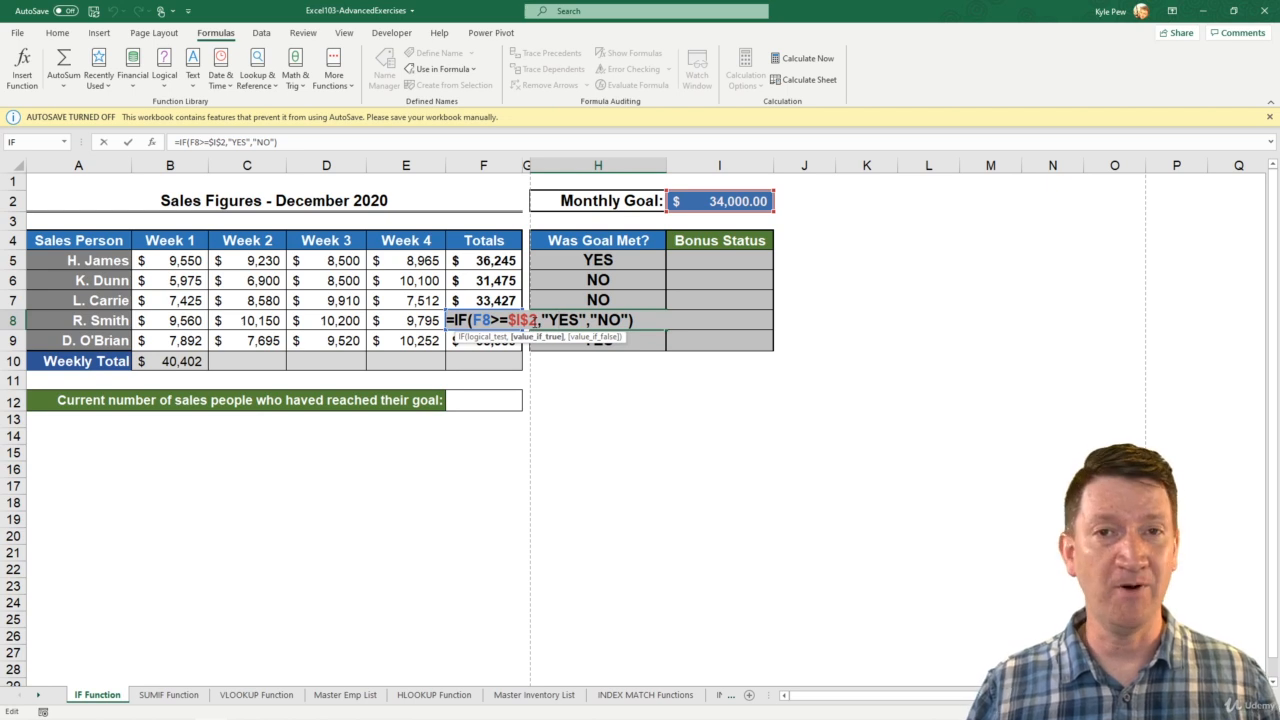
pyautogui.press('Return')
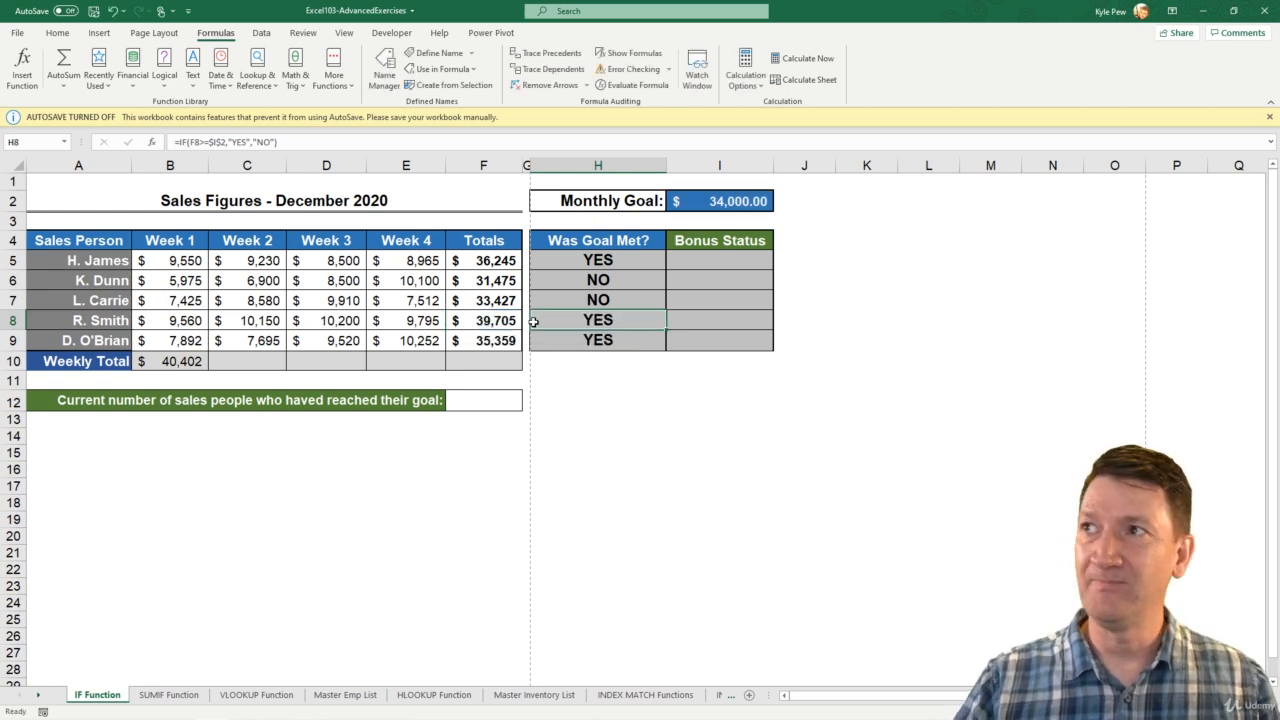
# Clear the copied formulas from H6:H9, keeping only the one in H5.
pyautogui.moveTo(582, 284); pyautogui.dragTo(580, 342)
pyautogui.press('Delete')
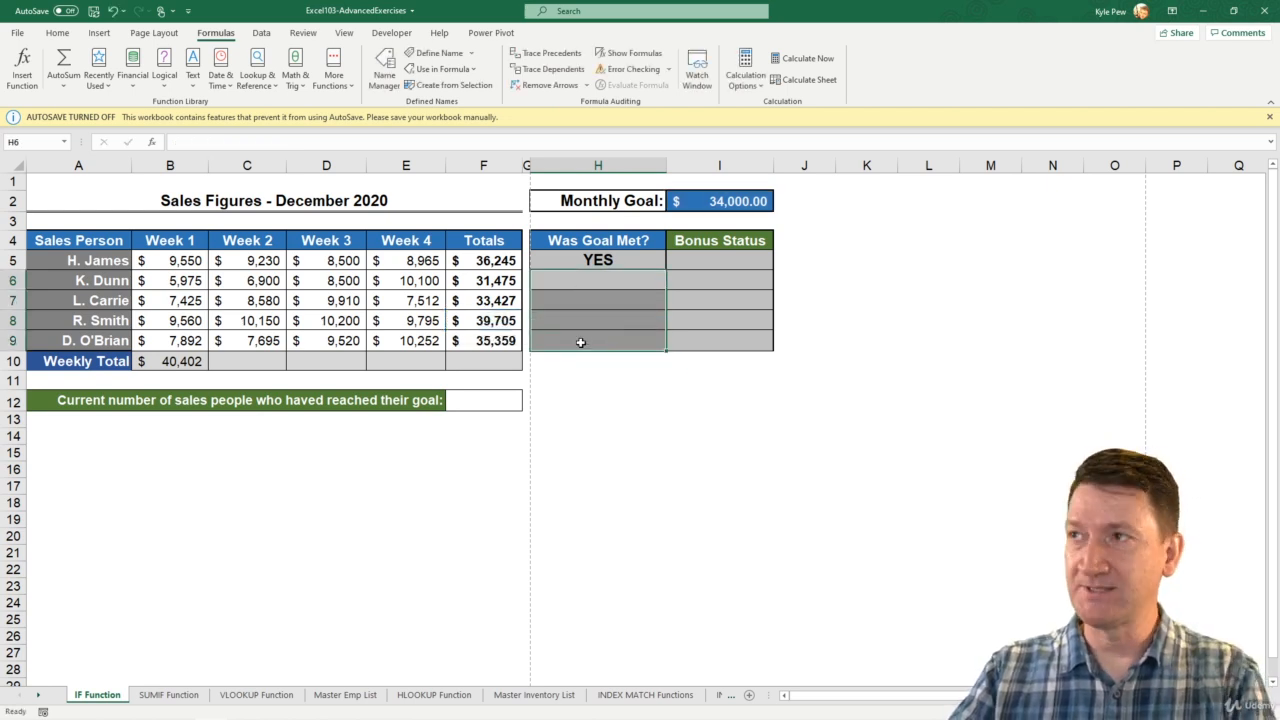
# Assign the name Goal to the monthly goal cell I2.
pyautogui.click(709, 202)
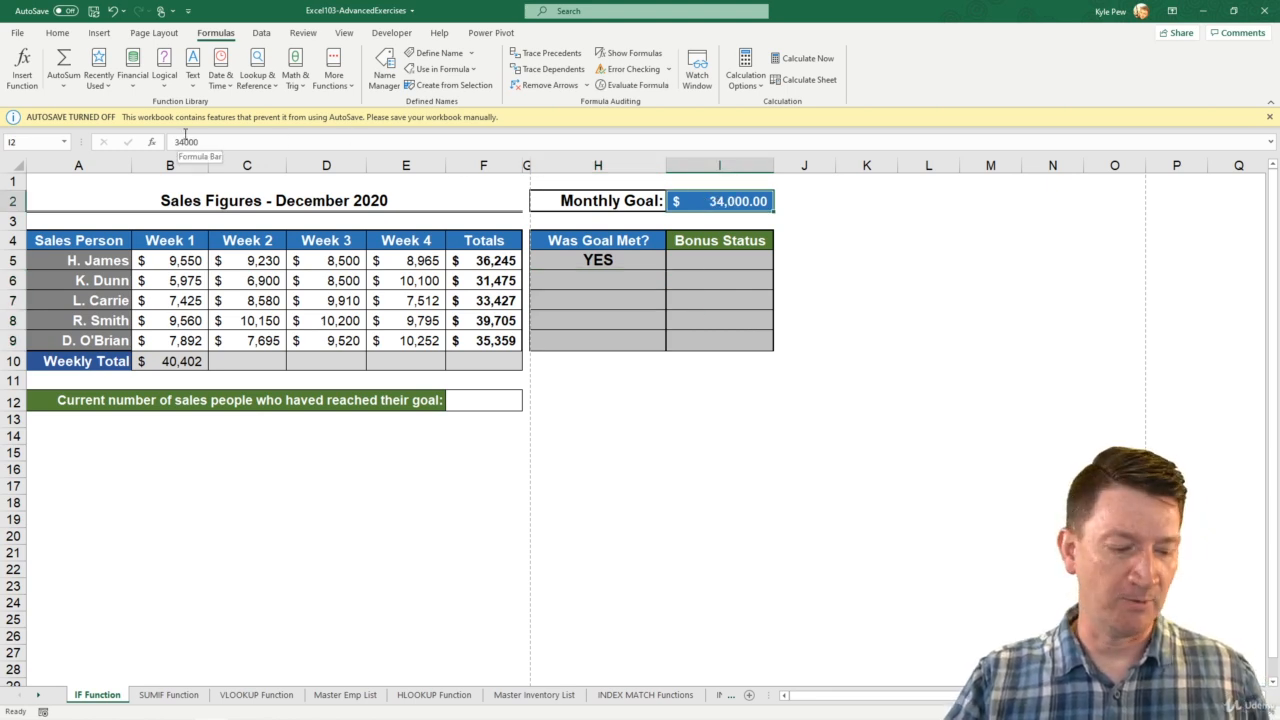
pyautogui.moveTo(56, 146); pyautogui.dragTo(139, 204)
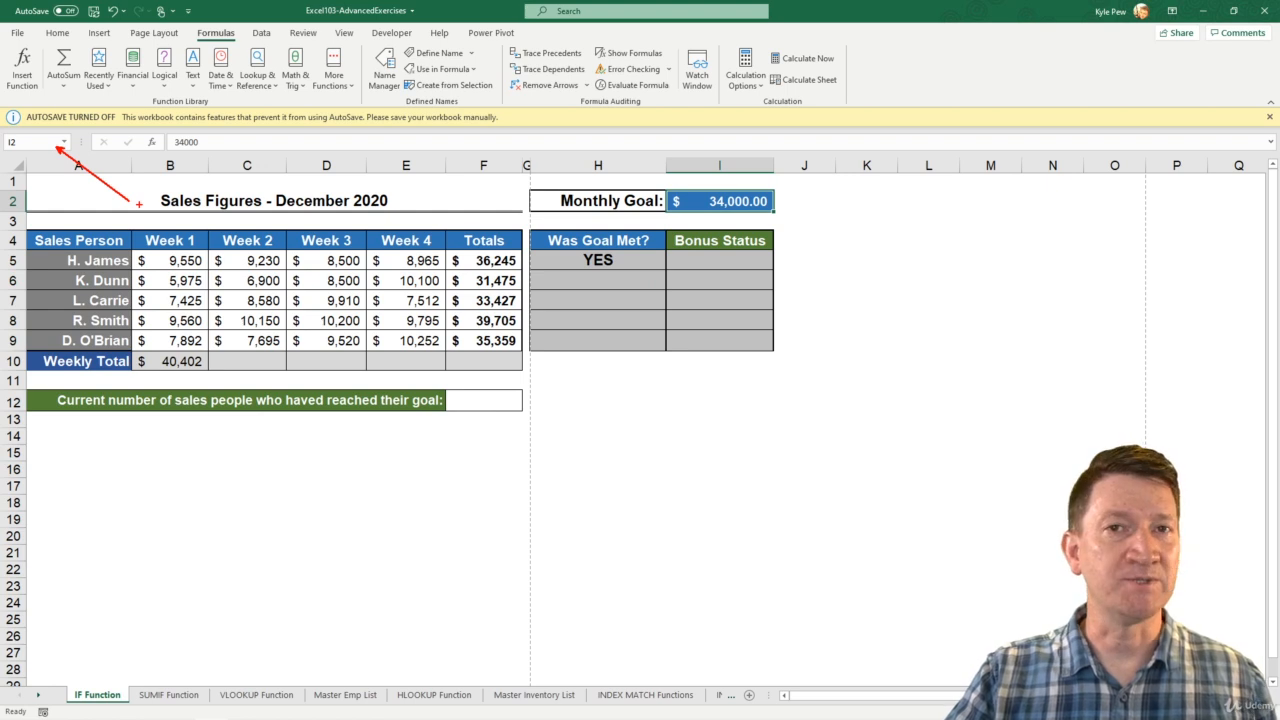
pyautogui.click(38, 141)
pyautogui.write('Goal')
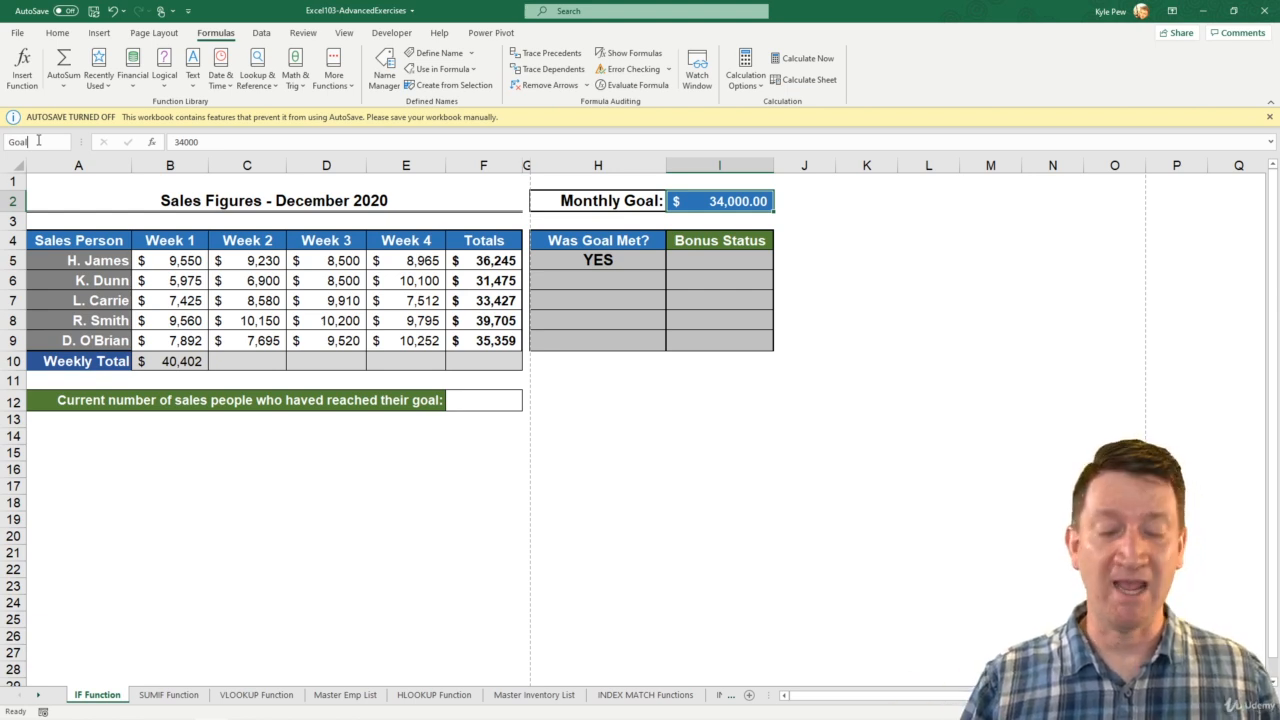
pyautogui.press('Return')
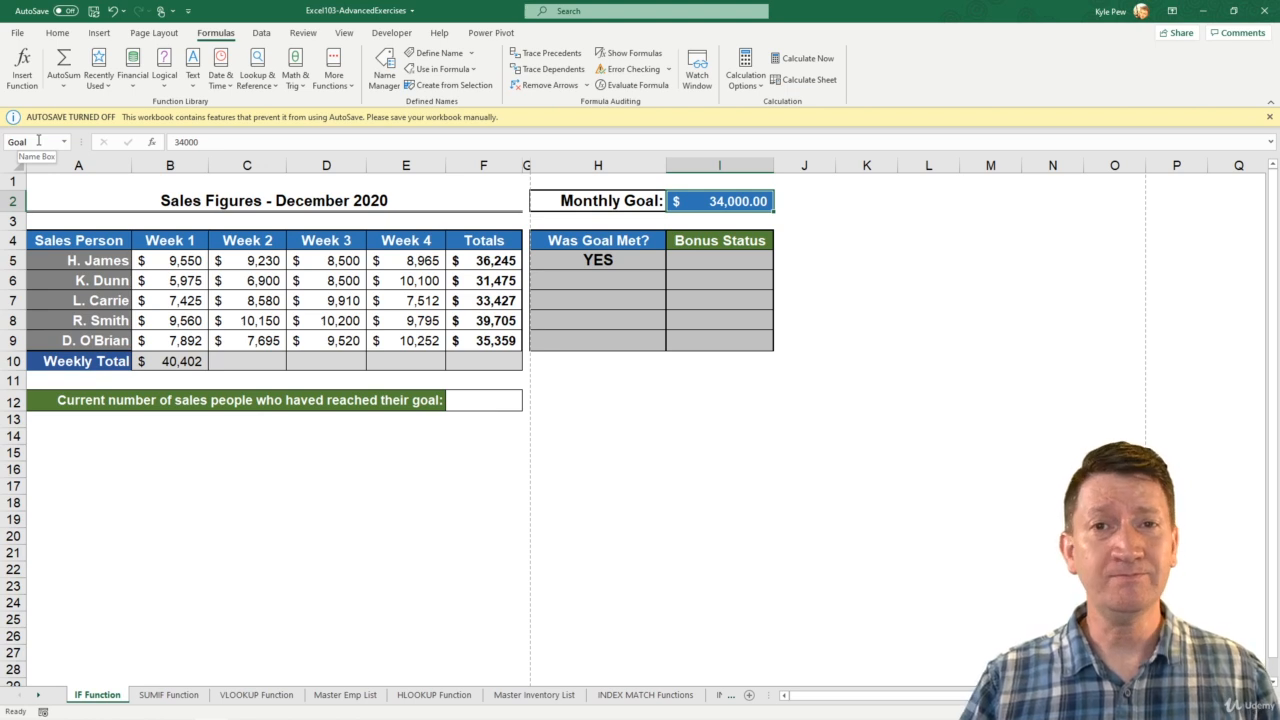
# Replace $I$2 with the named range Goal in H5's formula, making it =IF(F5>=Goal,"YES","NO").
pyautogui.click(601, 260)
pyautogui.doubleClick(601, 260)
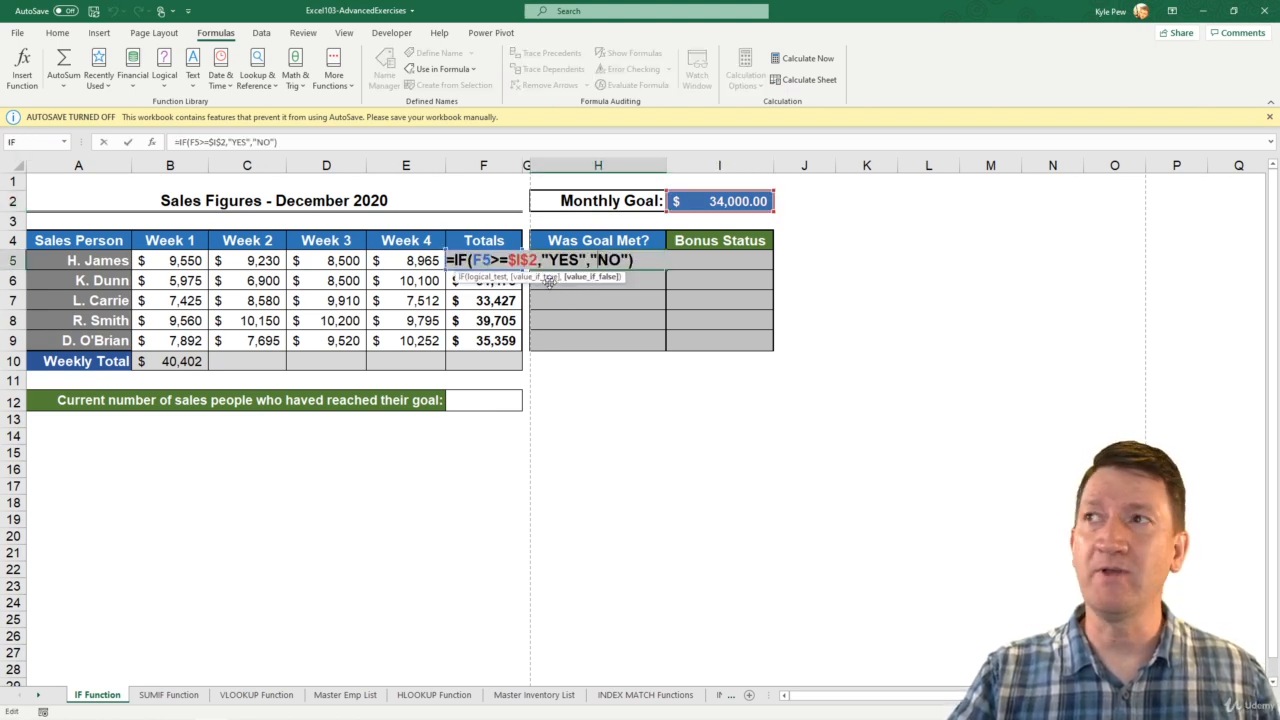
pyautogui.click(538, 261)
pyautogui.press('BackSpace')
pyautogui.press('BackSpace')
pyautogui.press('BackSpace')
pyautogui.press('BackSpace')
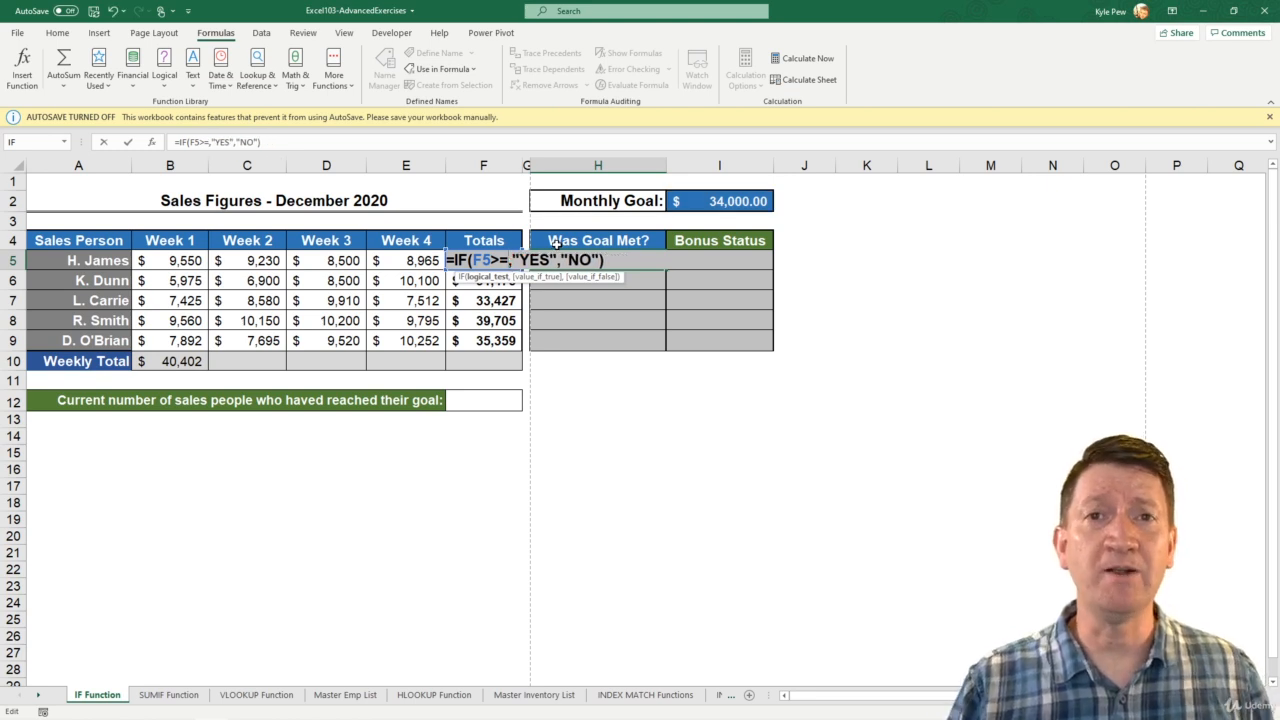
pyautogui.write('Goal')
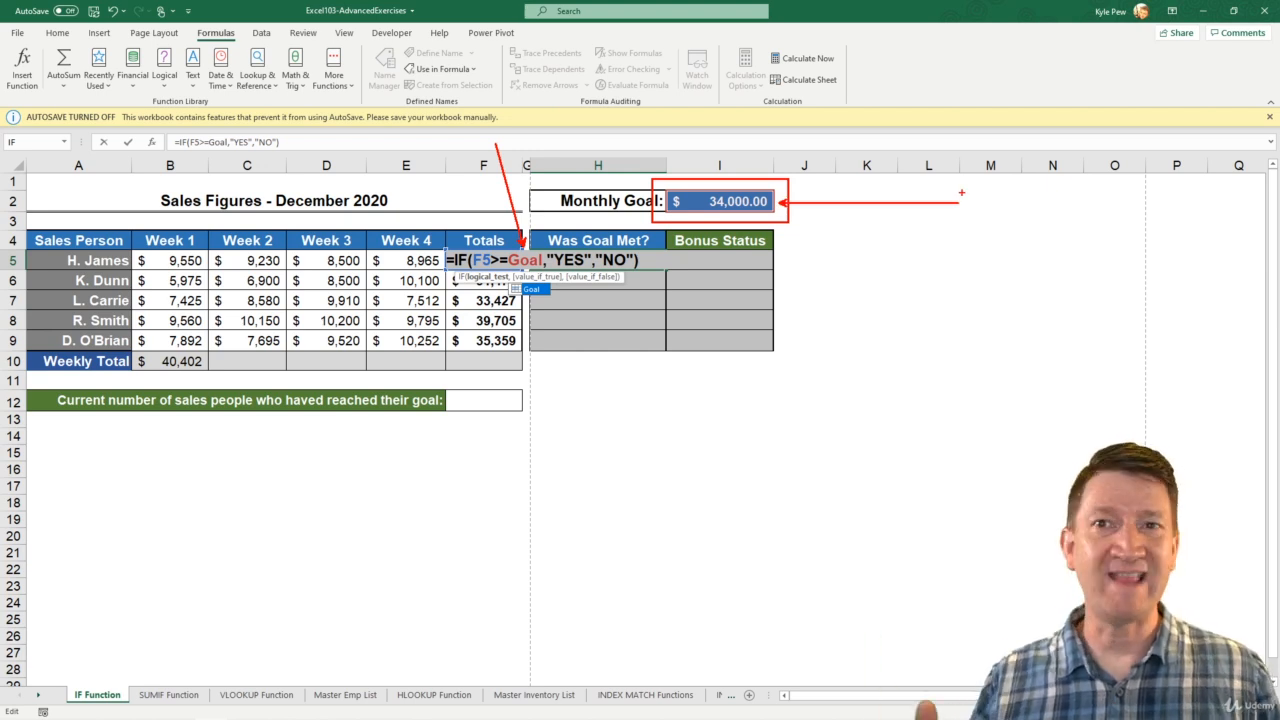
pyautogui.press('Escape')
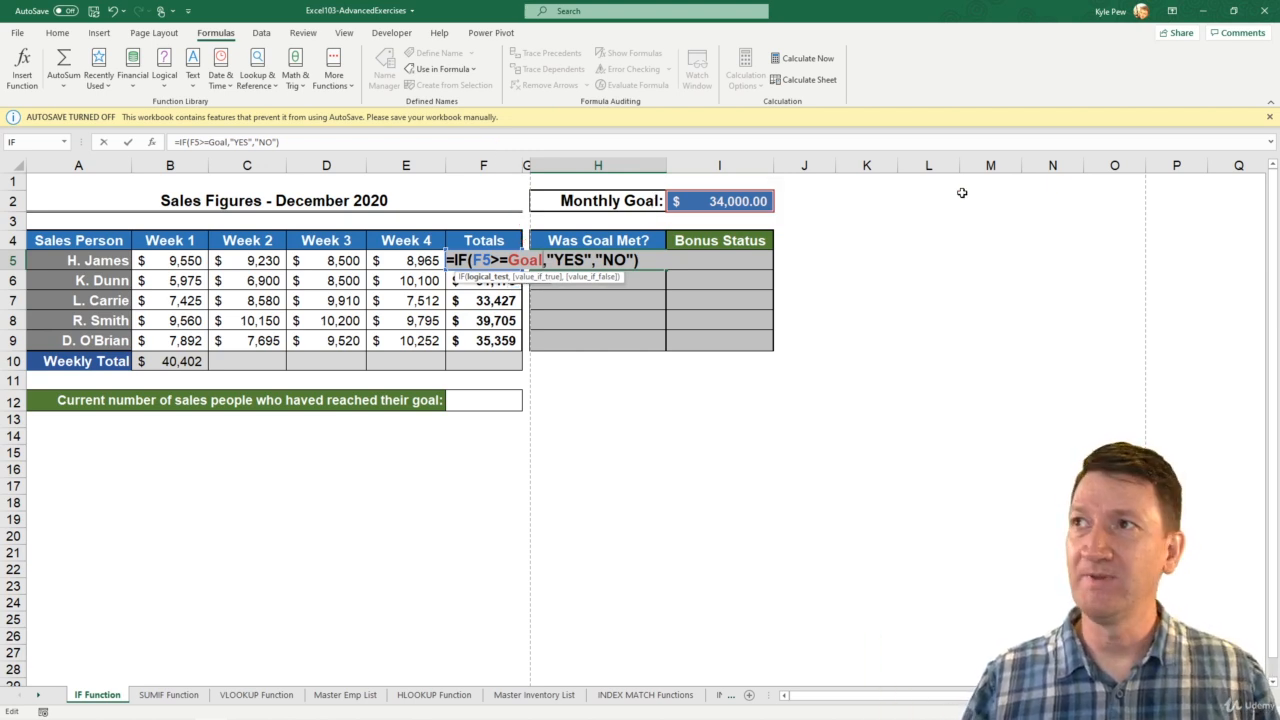
pyautogui.press('Return')
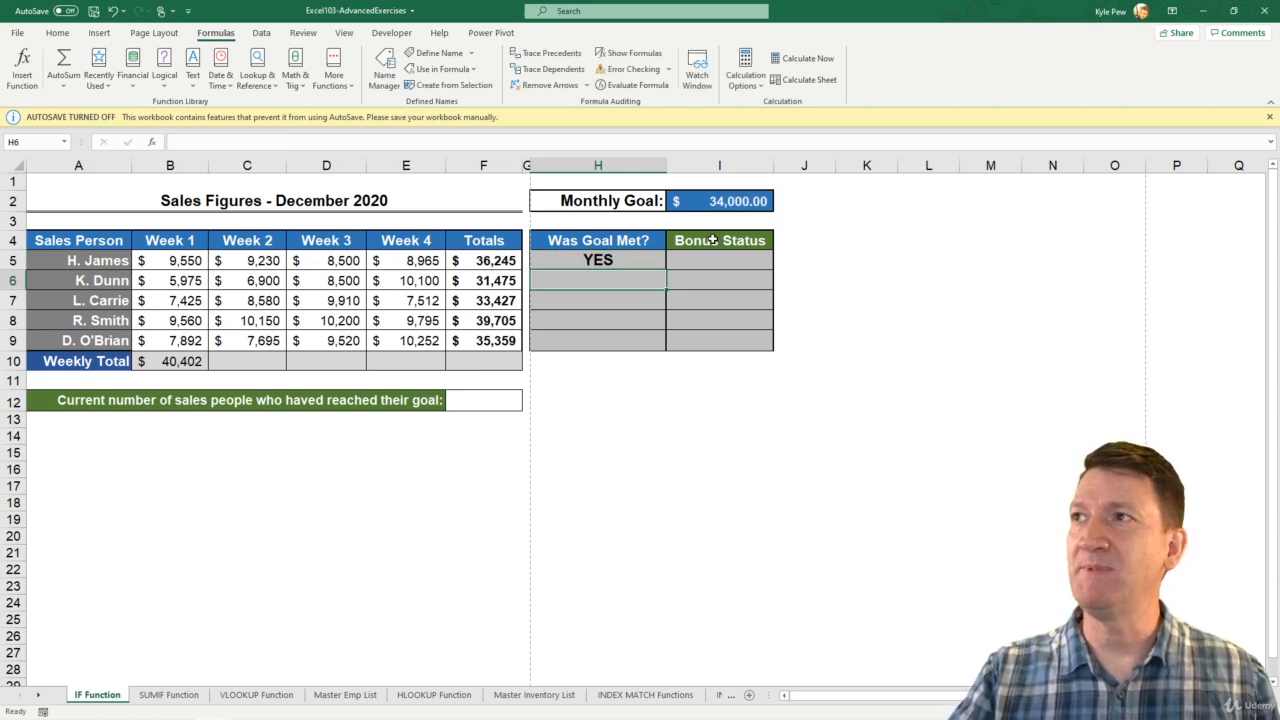
# Fill the named-range IF formula from H5 down through H9, undoing the first fill attempt.
pyautogui.click(638, 257)
pyautogui.moveTo(665, 270); pyautogui.dragTo(663, 359)
pyautogui.hotkey('ctrl', 'z')
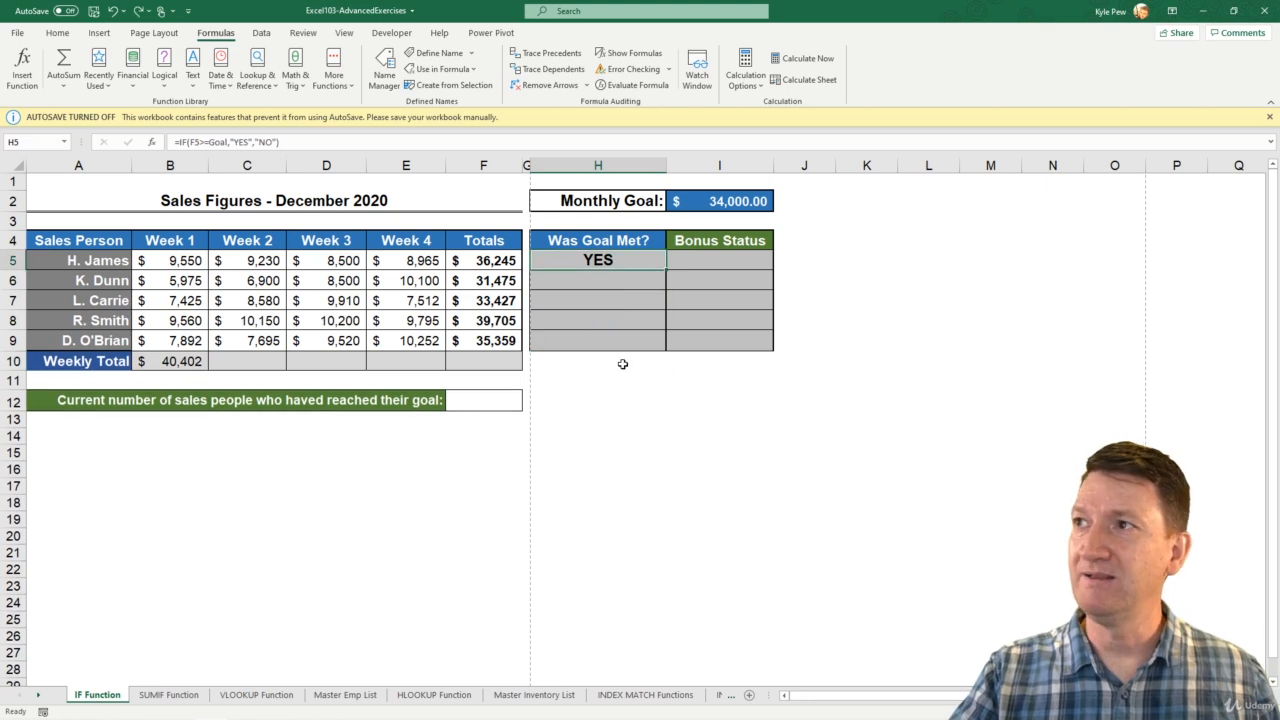
pyautogui.moveTo(659, 271); pyautogui.dragTo(657, 349)
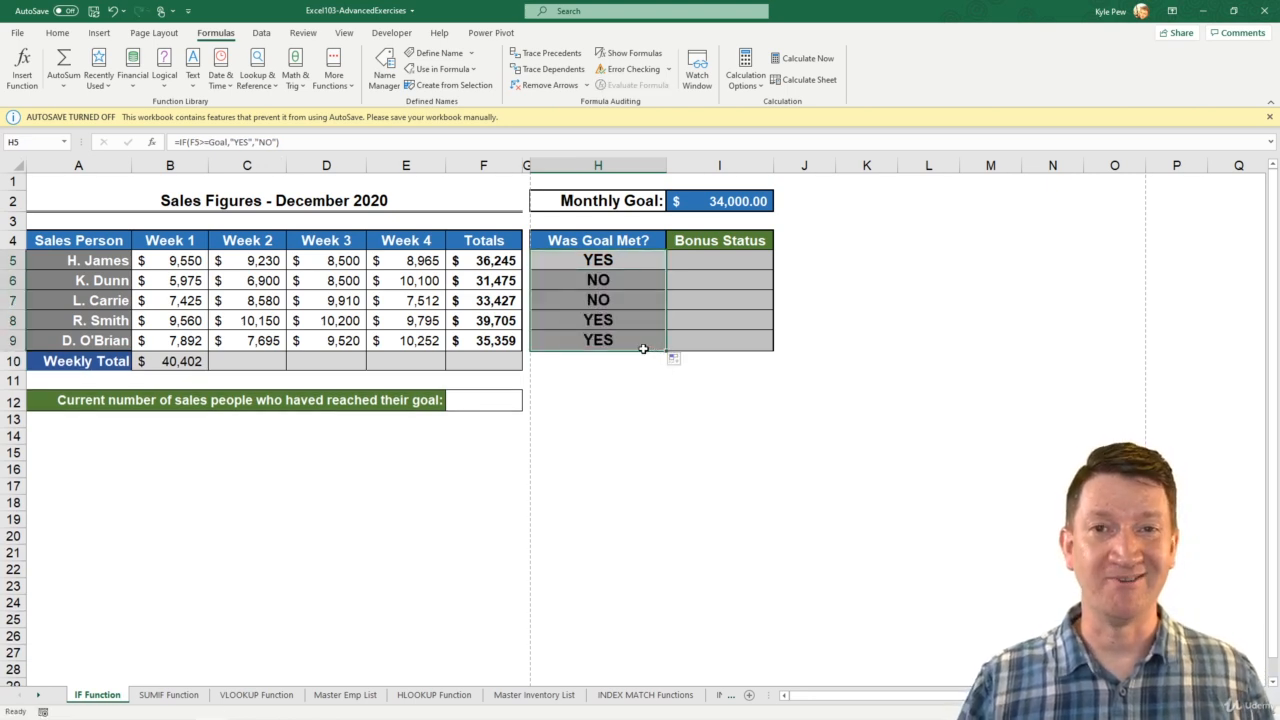
# Inspect the formulas in H6 through H9 for their use of the Goal name.
pyautogui.click(622, 281)
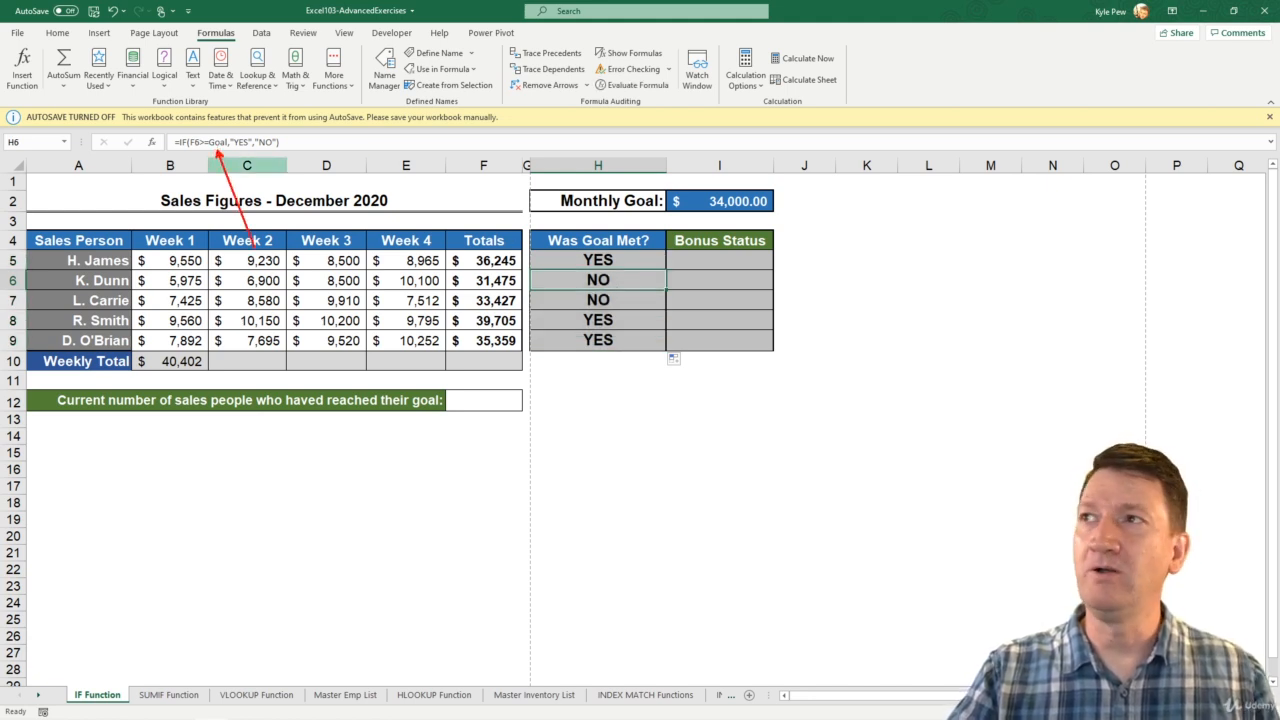
pyautogui.click(604, 302)
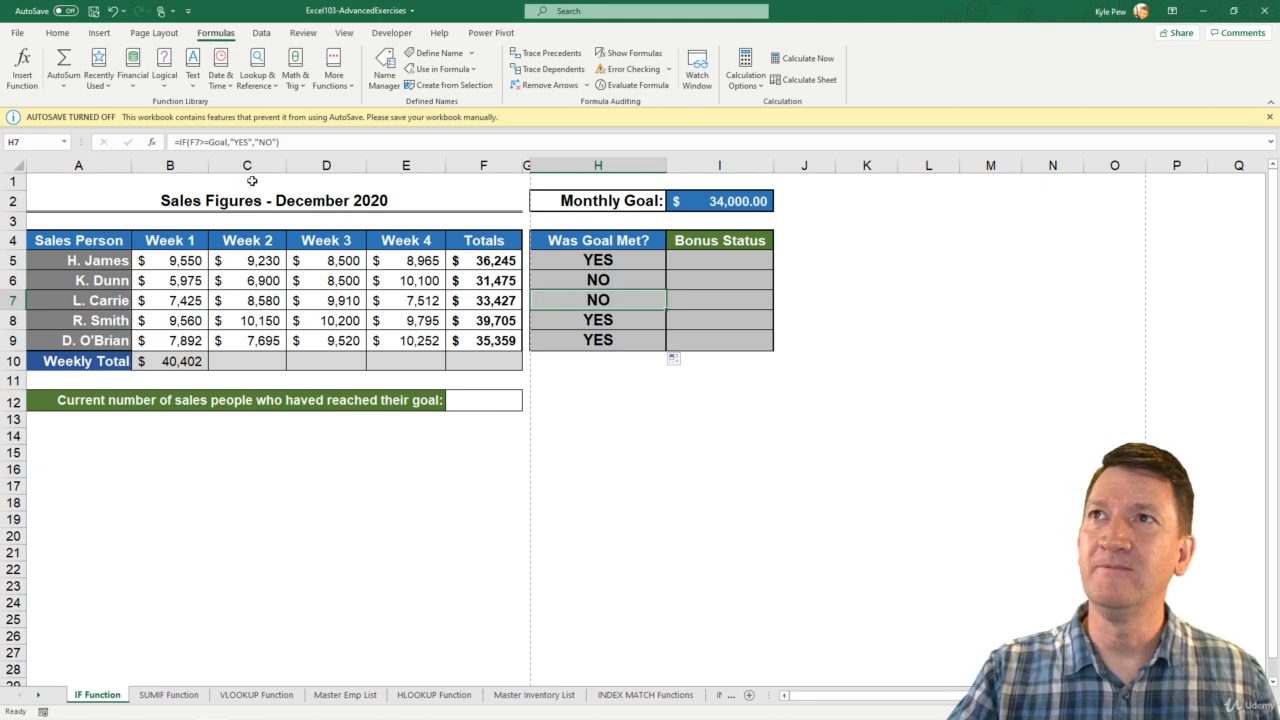
pyautogui.click(609, 318)
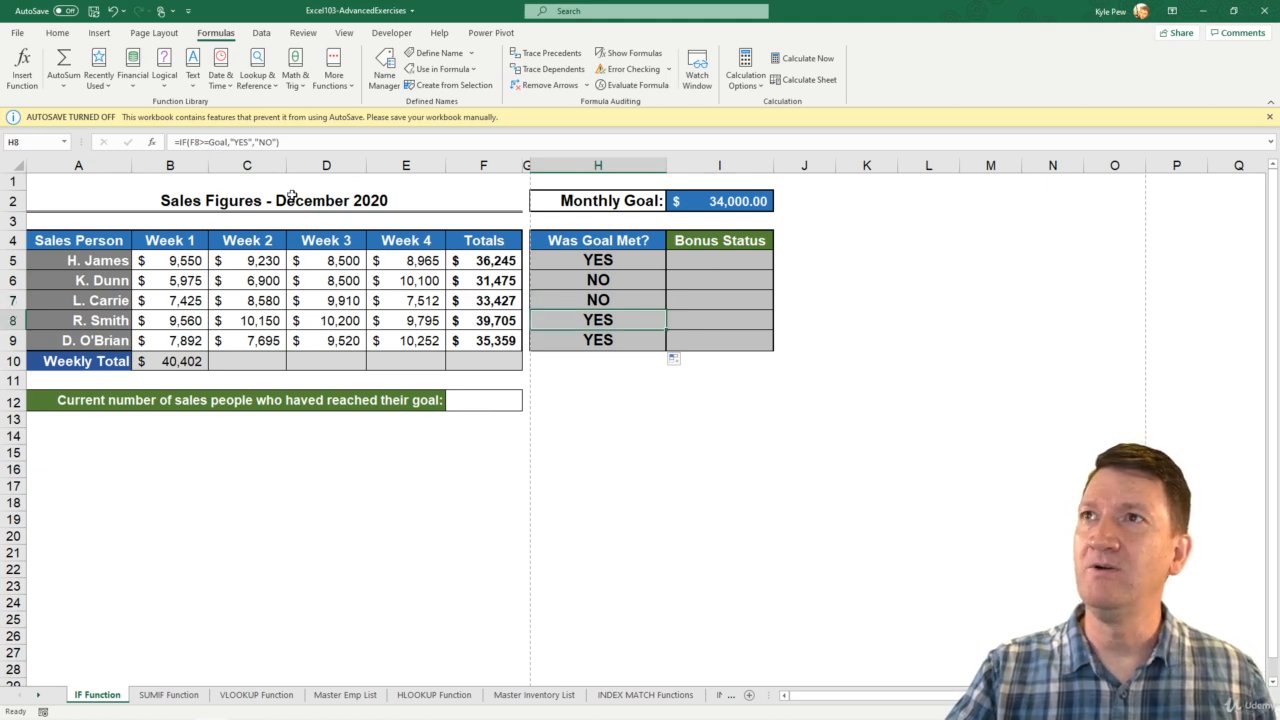
pyautogui.click(588, 345)
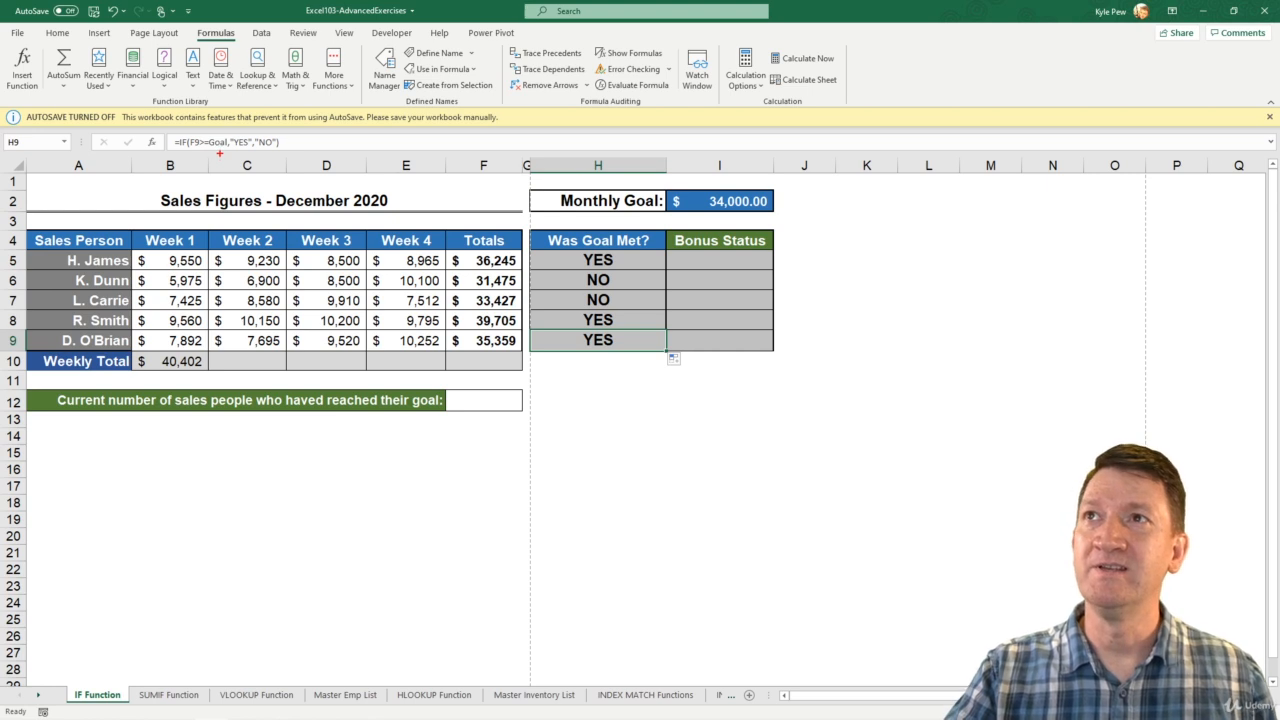
pyautogui.moveTo(219, 153); pyautogui.dragTo(268, 207)
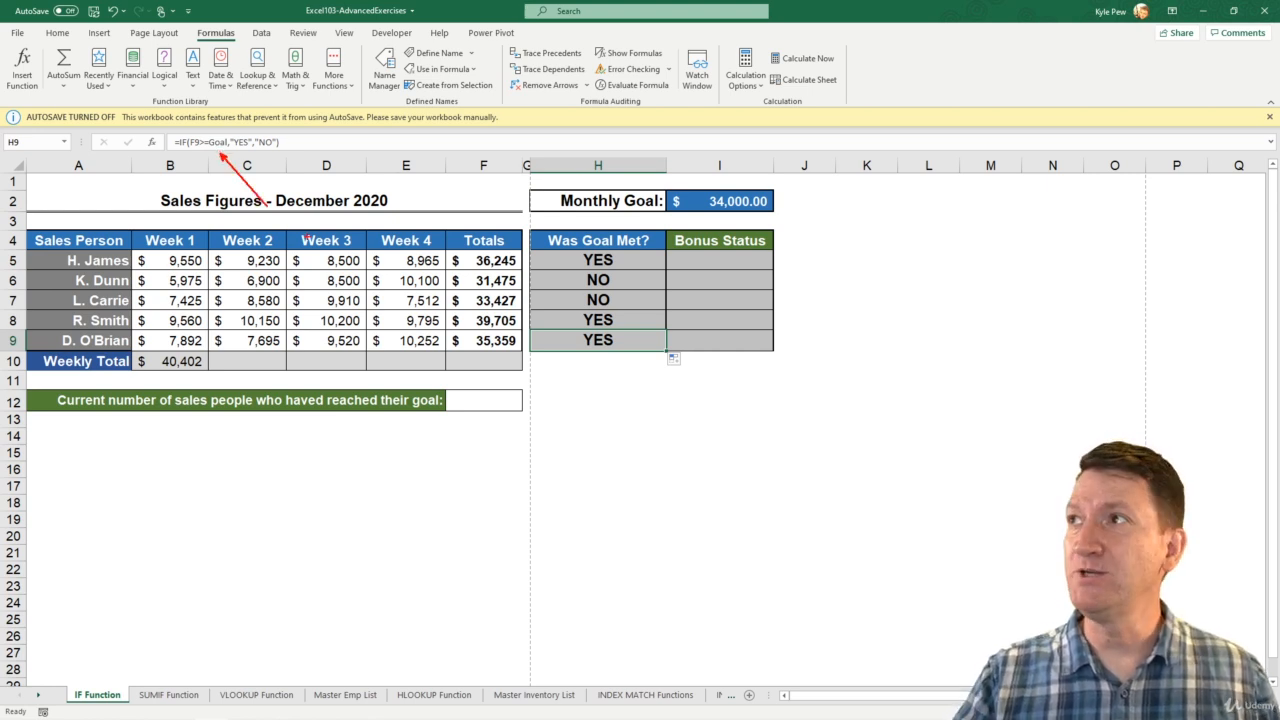